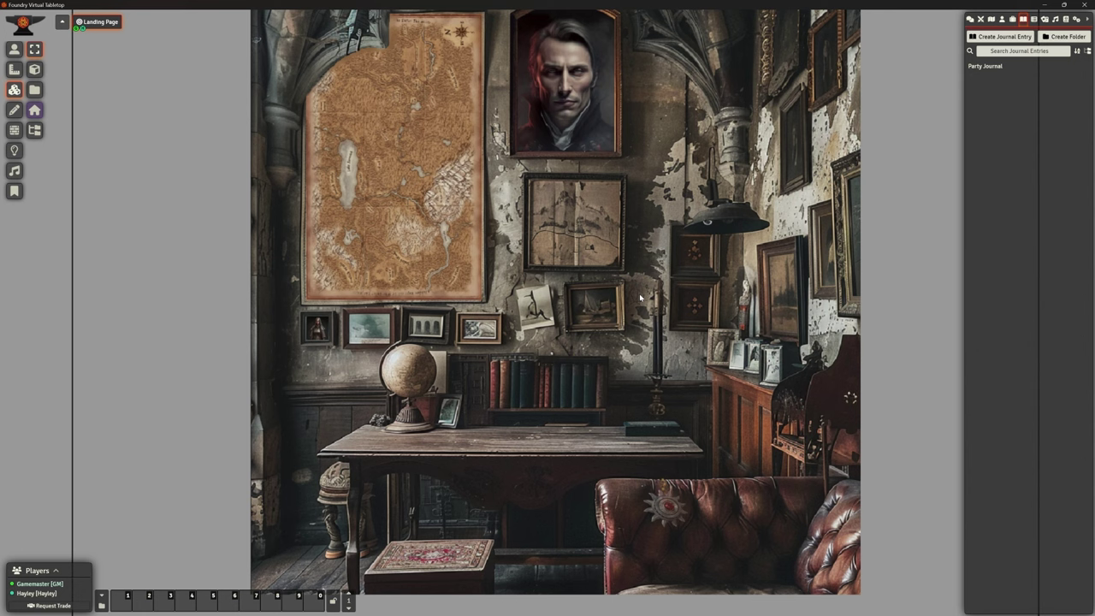
- Select the wall map, portrait and sunburst tiles, then nudge the sunburst emblem slightly down-right
left_click(399, 170)
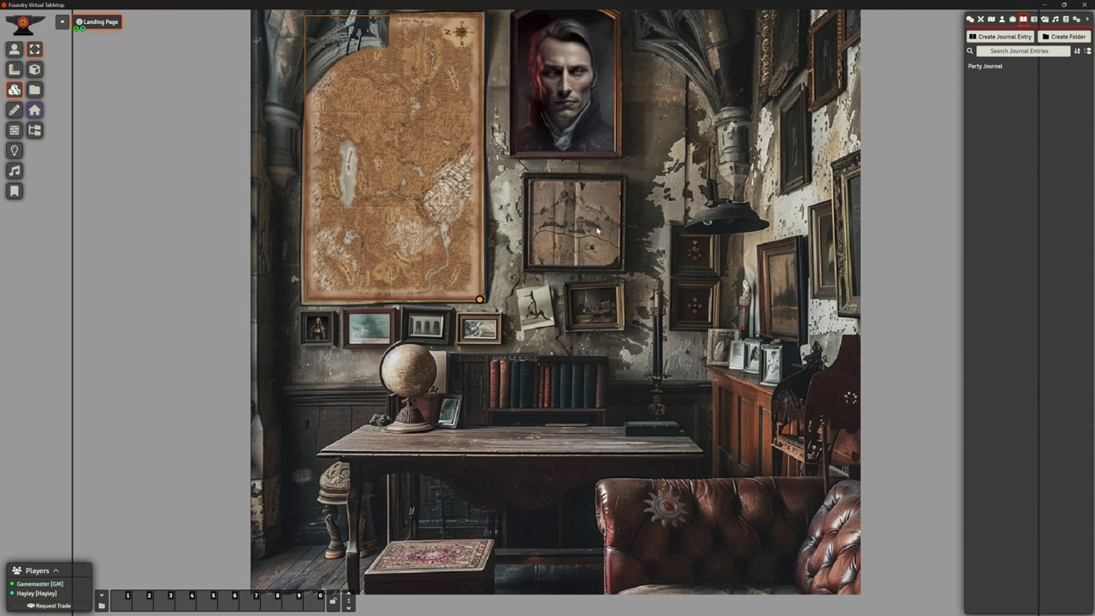
left_click(317, 330)
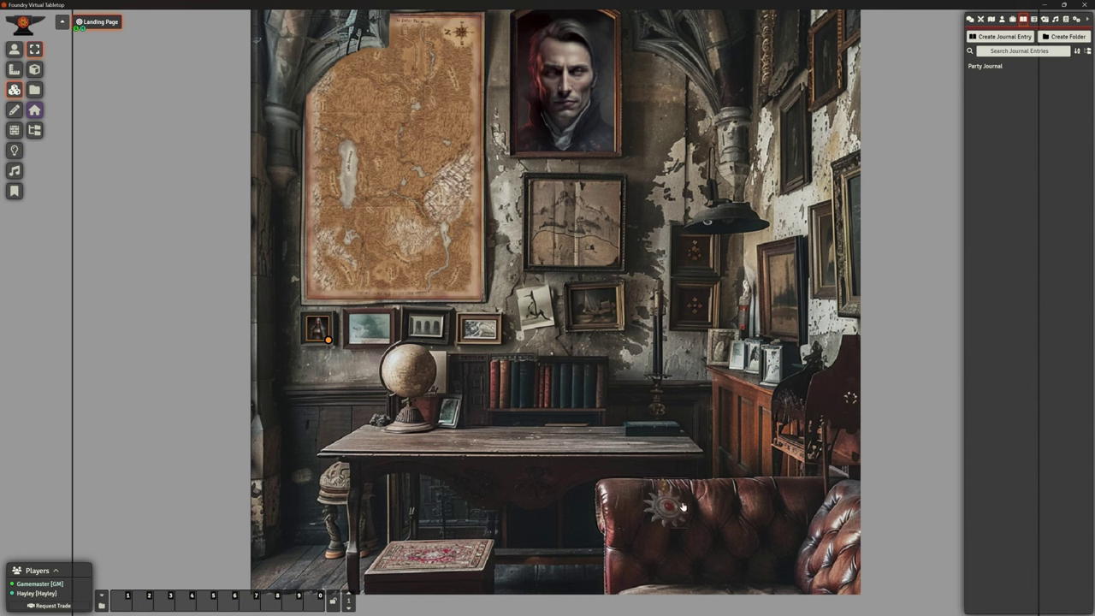
left_click(663, 503)
mouse_move(661, 500)
left_mouse_down()
mouse_move(660, 436)
mouse_move(672, 518)
left_mouse_up()
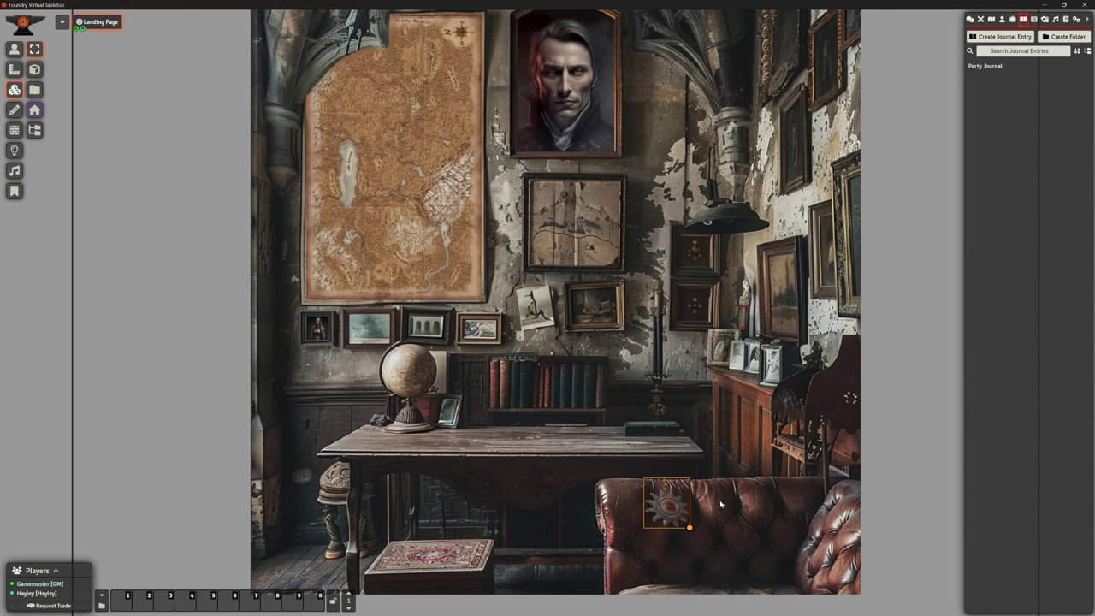
scroll(721, 521, "down", 1)
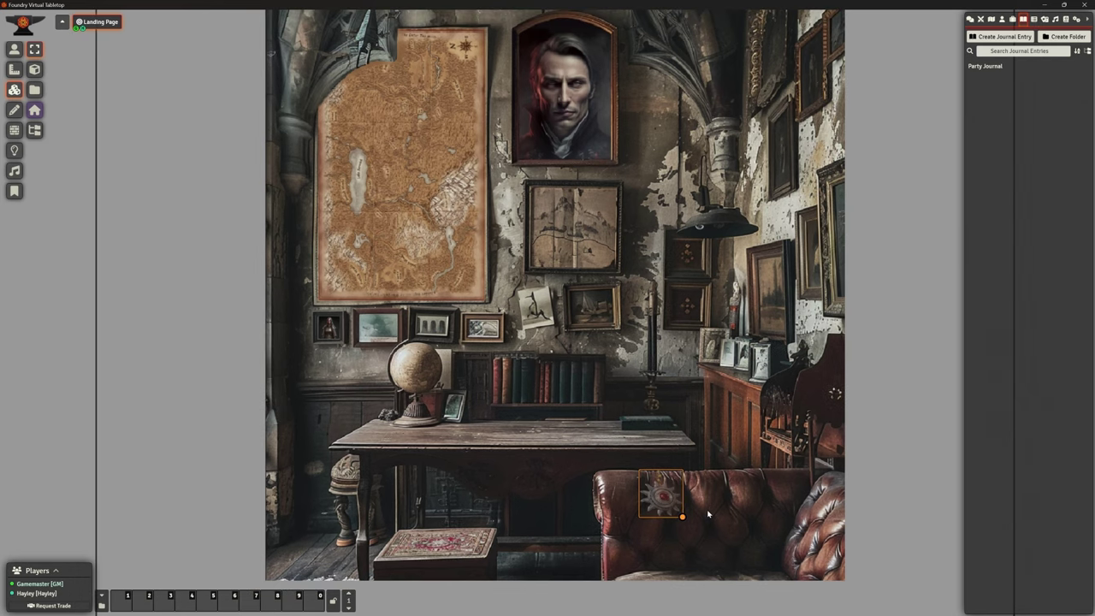
scroll(708, 514, "down", 1)
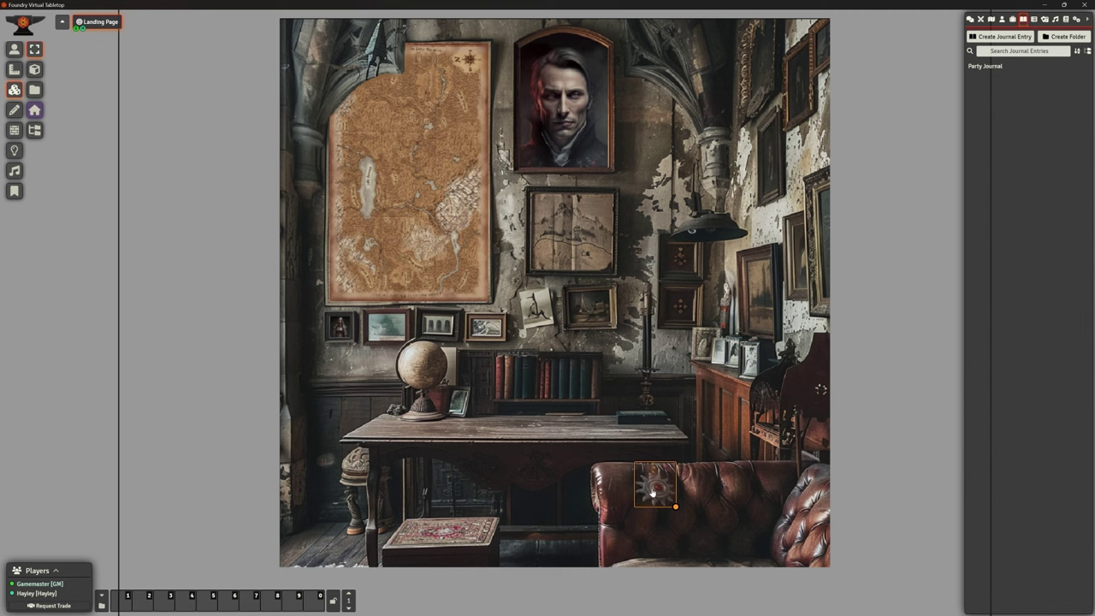
right_click(653, 490)
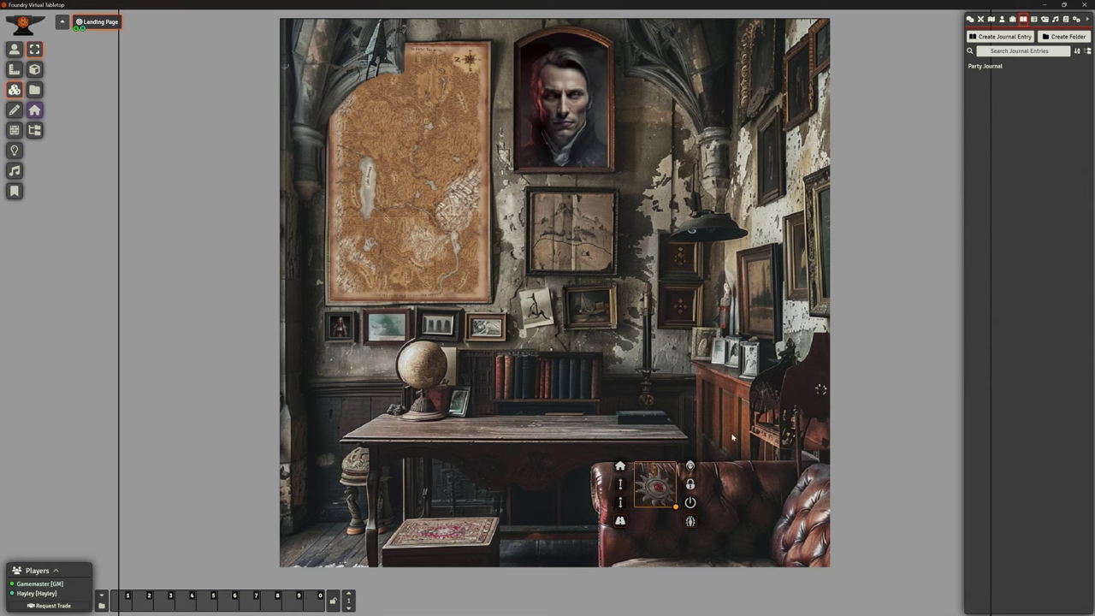
left_click(495, 457)
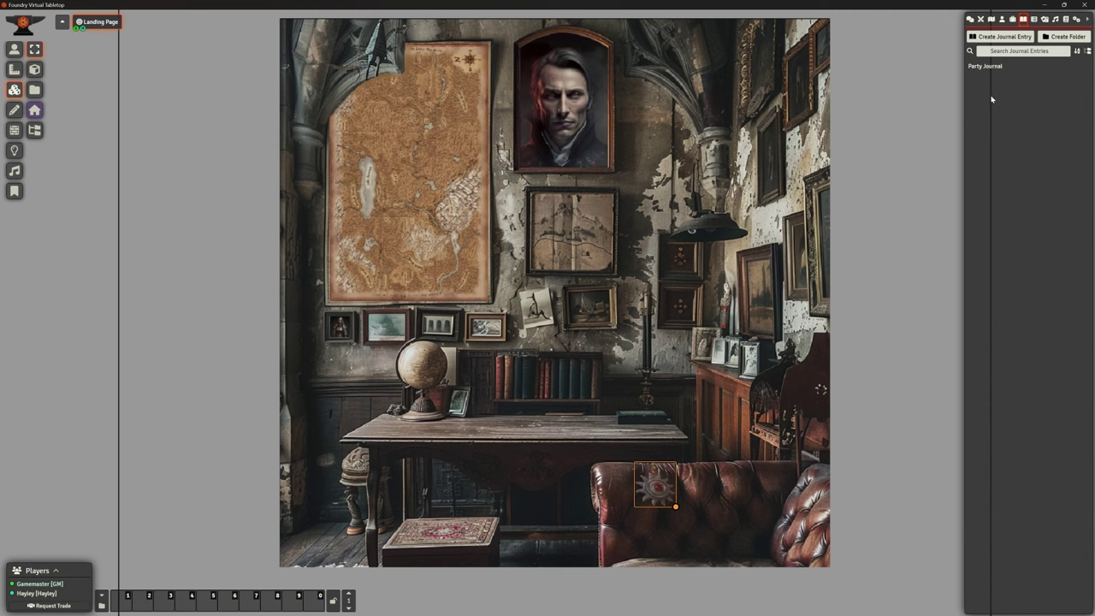
- Open the Party Journal, move it left, and view An Invitation and Journal of Argynvost
left_click(983, 68)
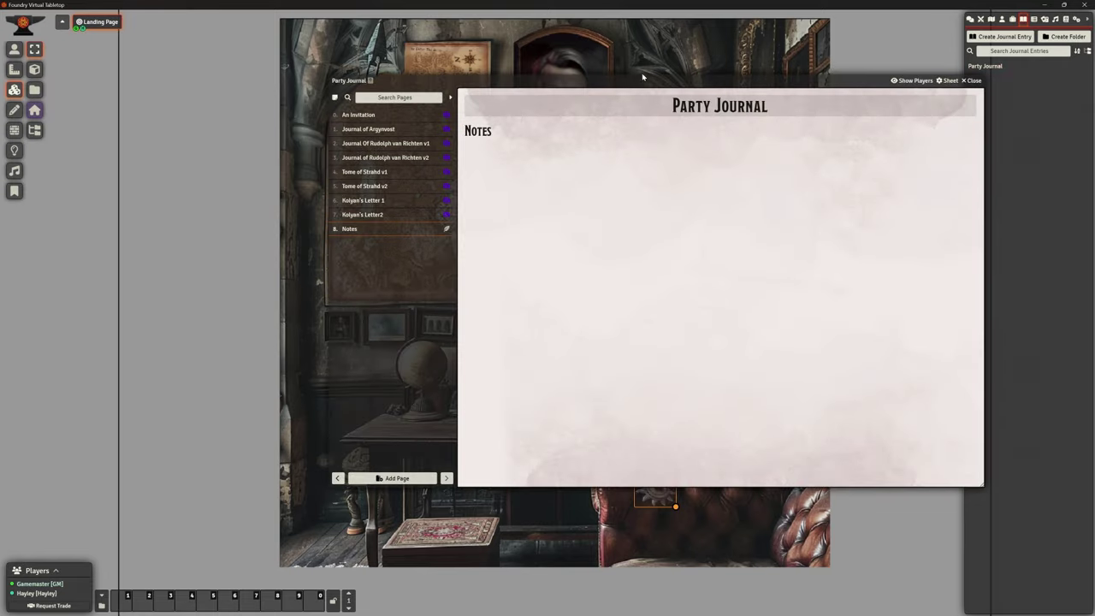
left_click_drag(633, 79, 541, 60)
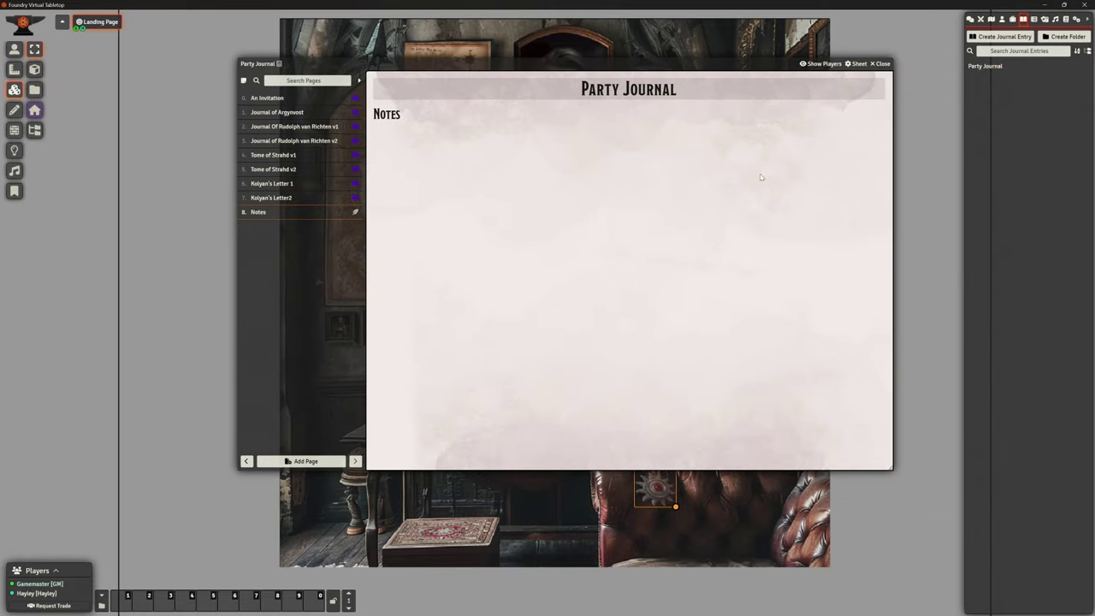
left_click(266, 101)
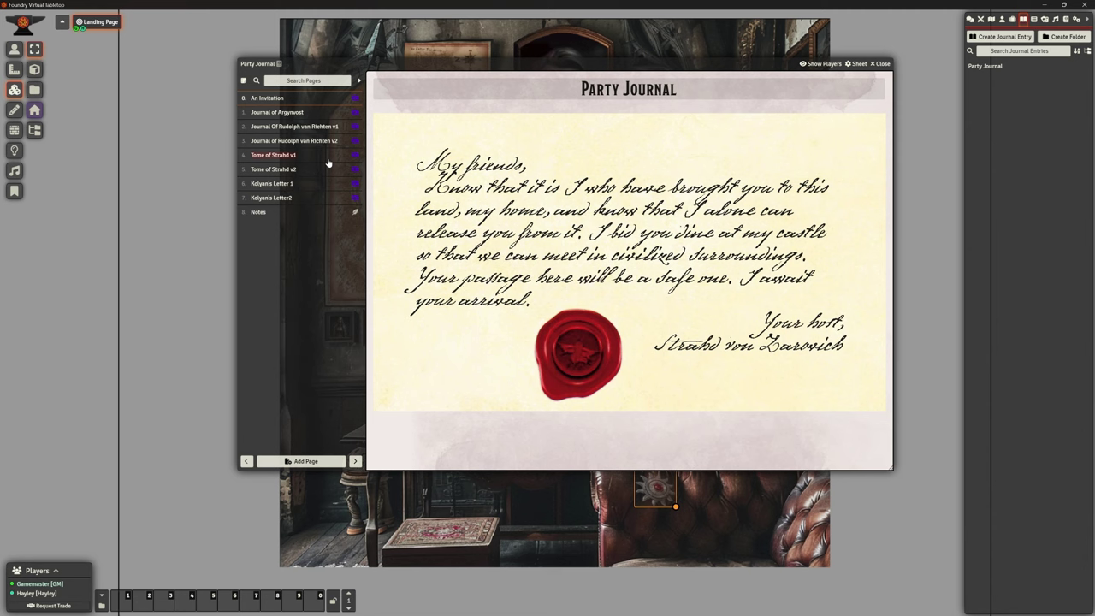
left_click(268, 113)
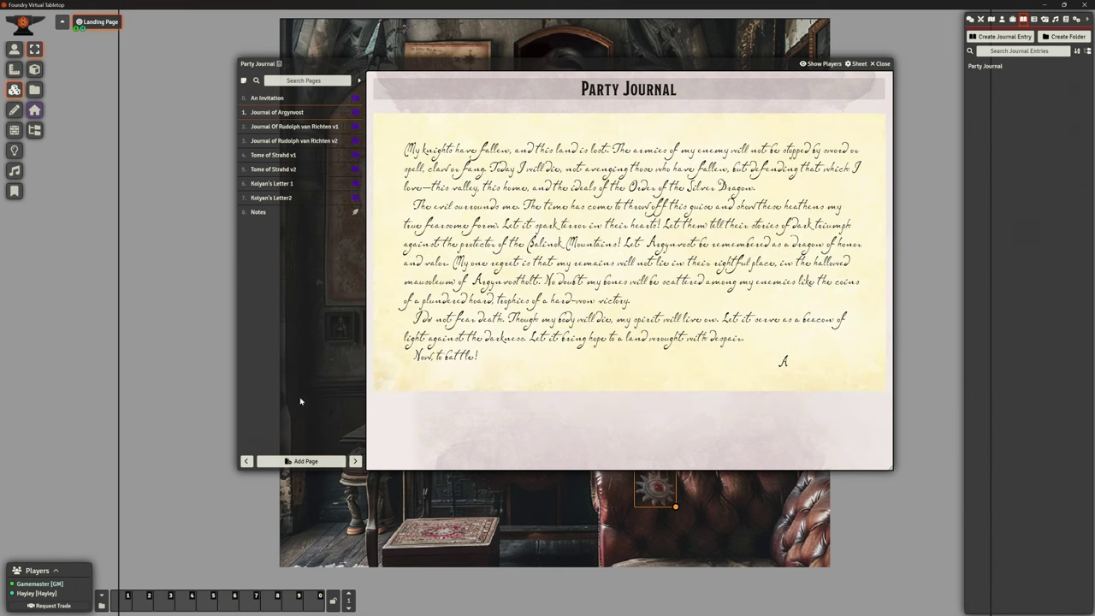
- Start a new journal page, check the available page types, then cancel it
left_click(298, 466)
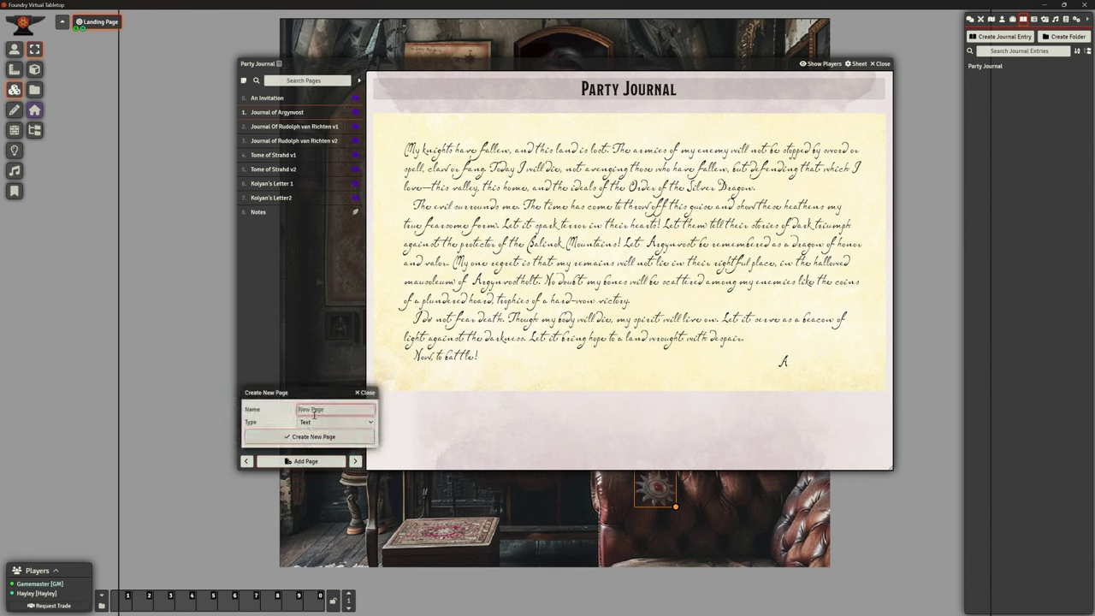
left_click(315, 422)
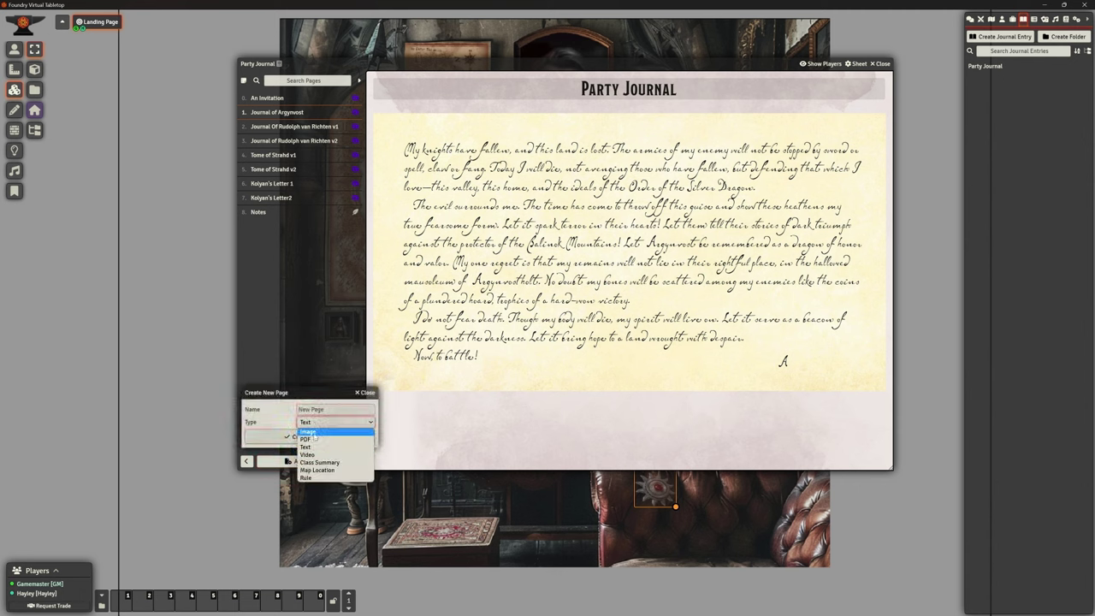
left_click(313, 402)
left_click(362, 392)
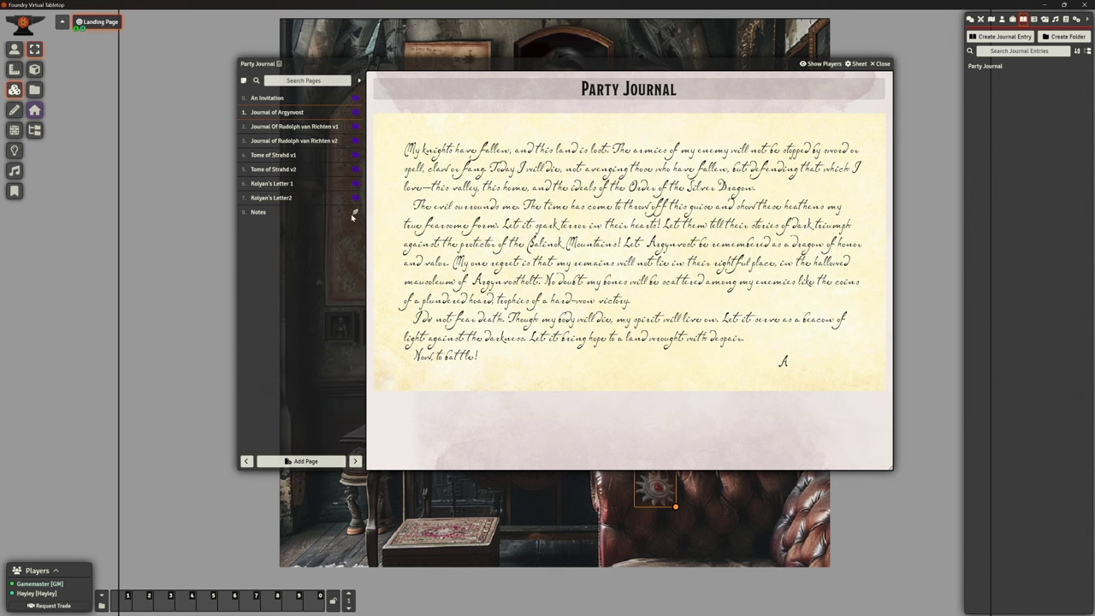
- View the van Richten v1/v2, Tome of Strahd v1/v2 and Kolyan's Letter pages
left_click(289, 126)
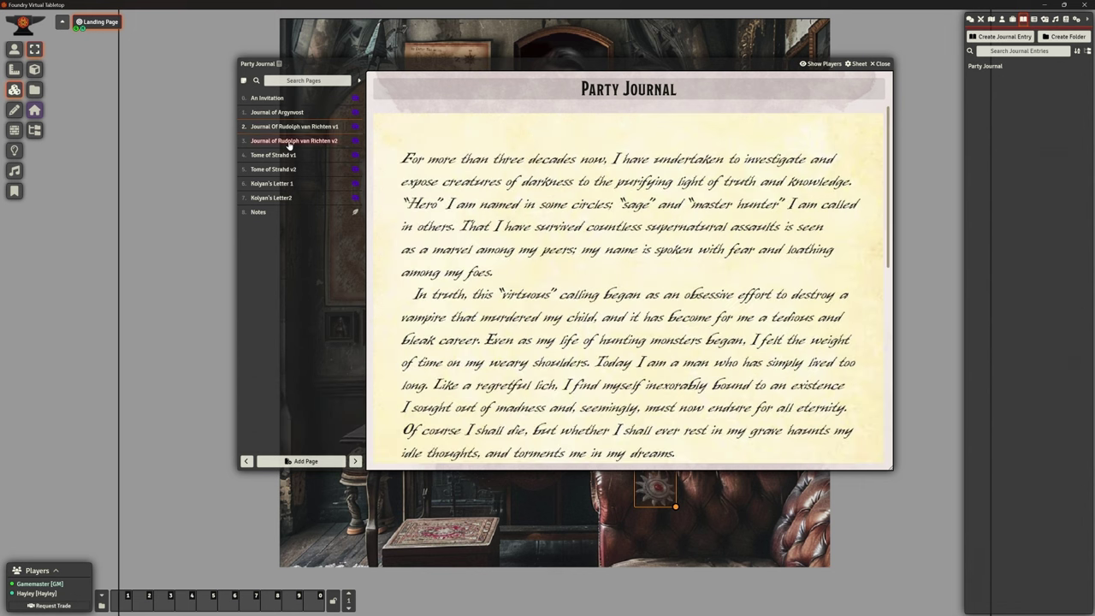
left_click(288, 143)
scroll(617, 291, "down", 5)
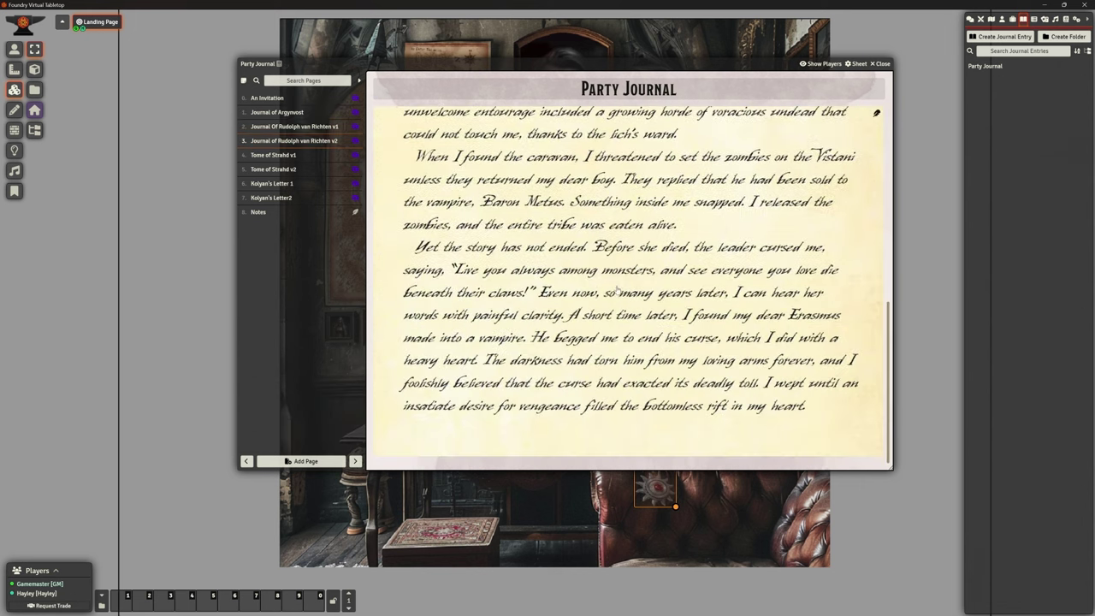
left_click(280, 156)
scroll(609, 274, "down", 5)
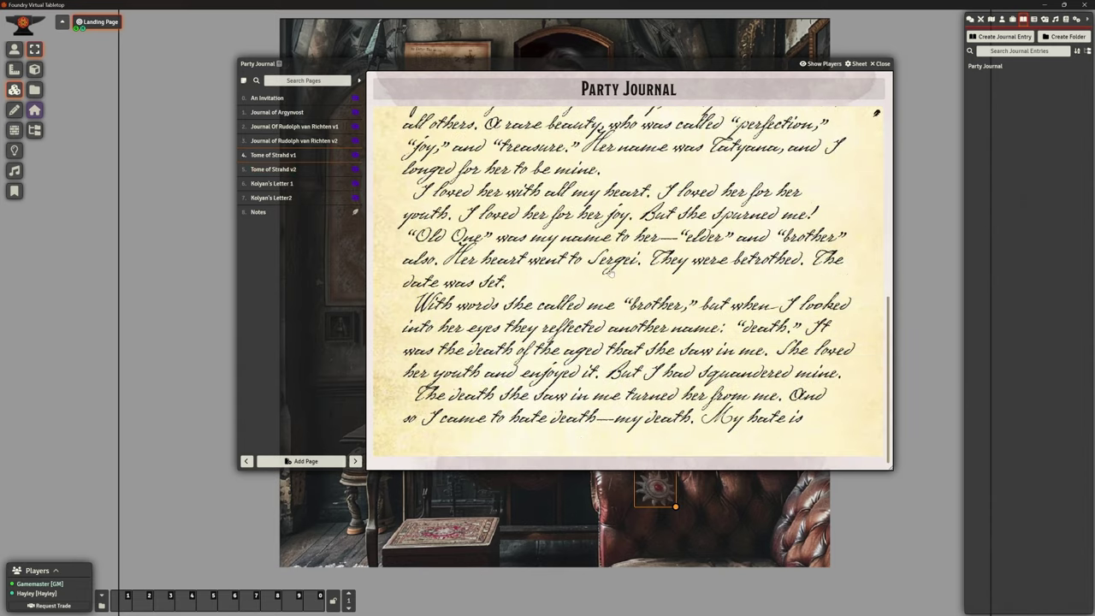
scroll(609, 274, "up", 5)
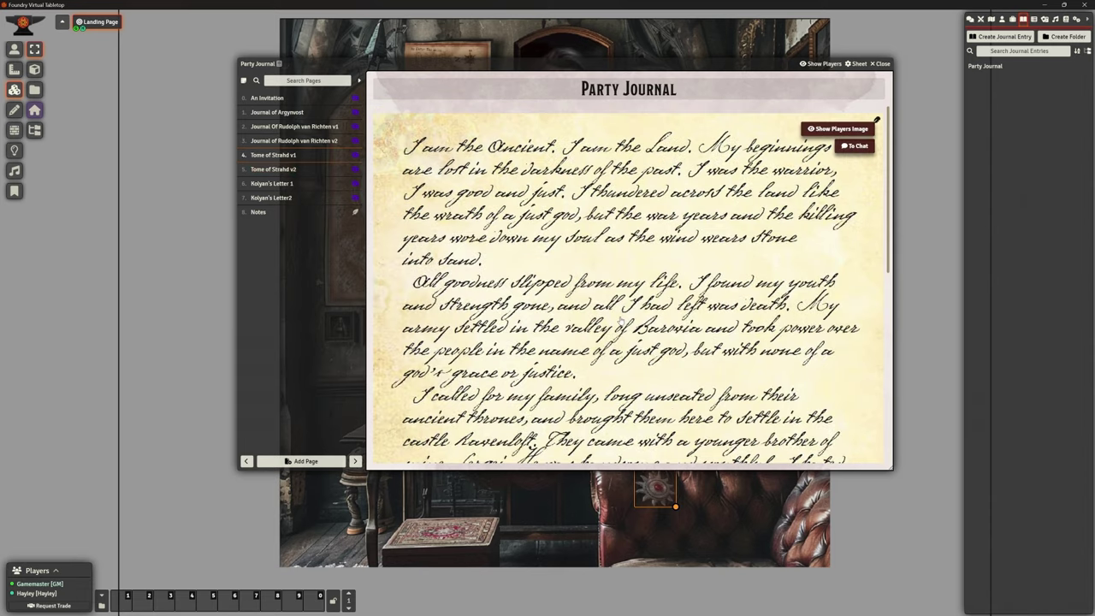
scroll(651, 273, "down", 3)
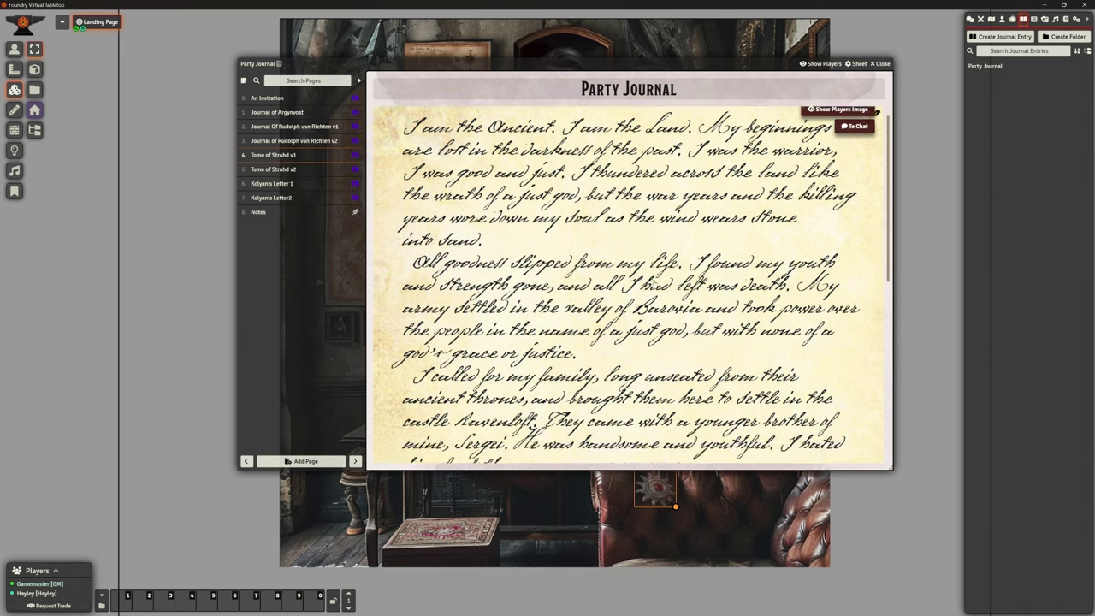
scroll(654, 283, "up", 3)
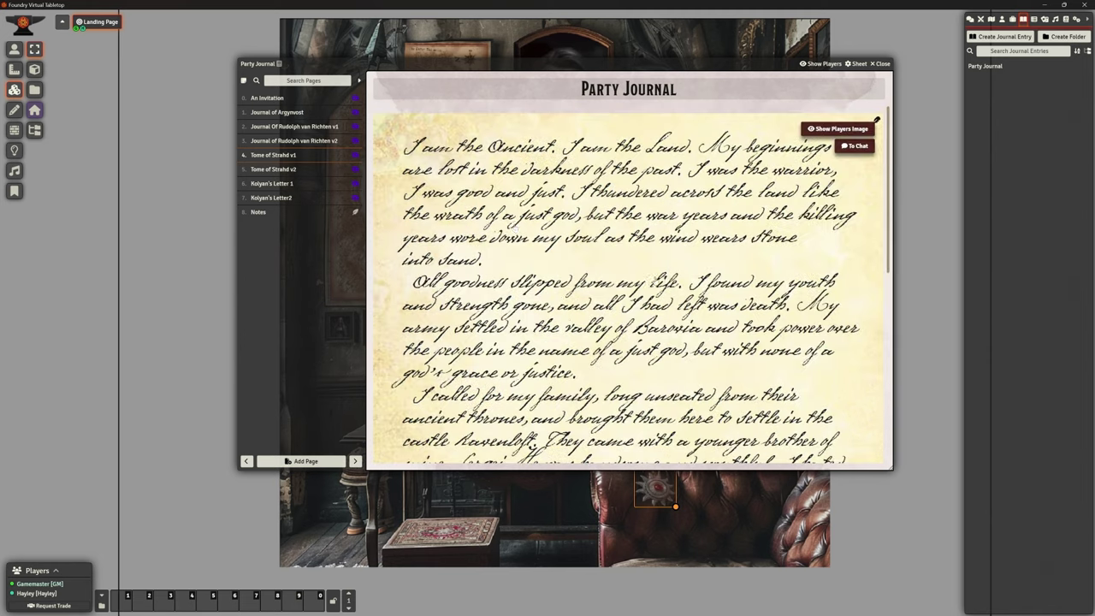
left_click(284, 170)
left_click(283, 184)
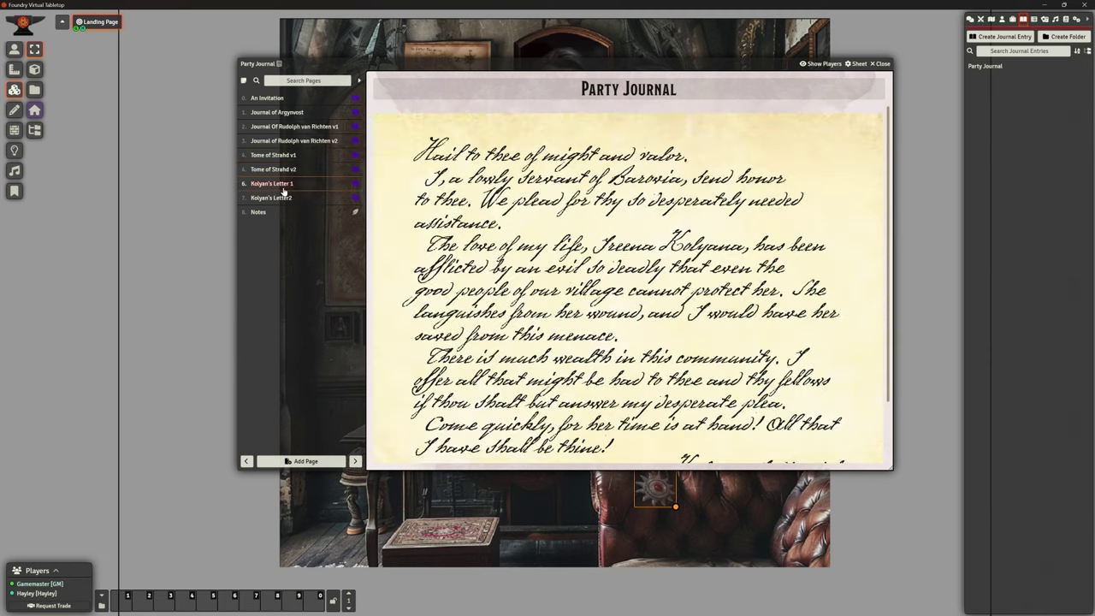
left_click(282, 199)
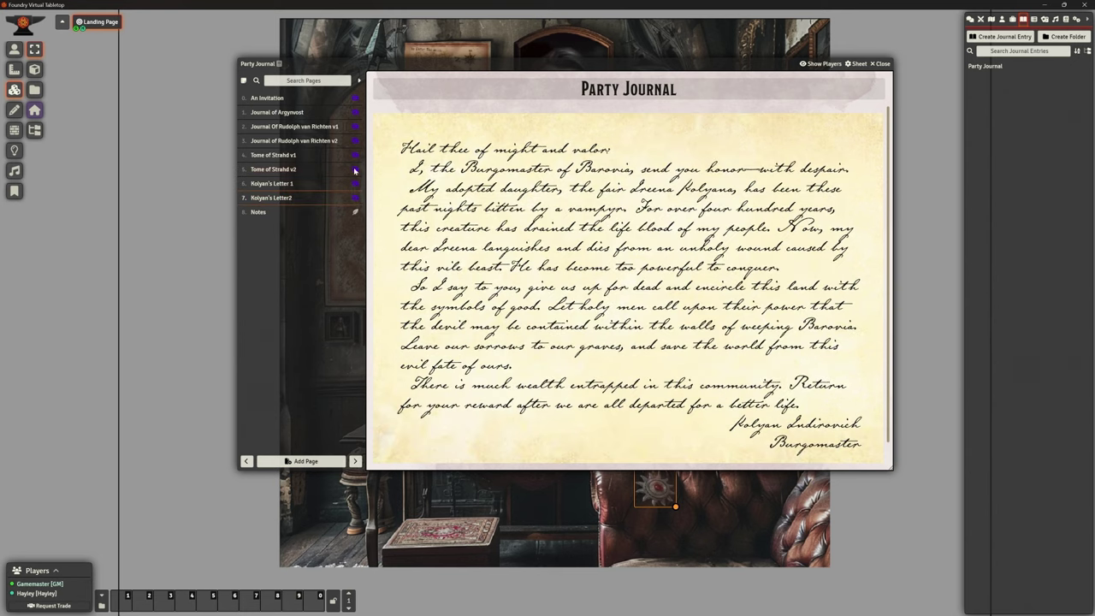
right_click(278, 194)
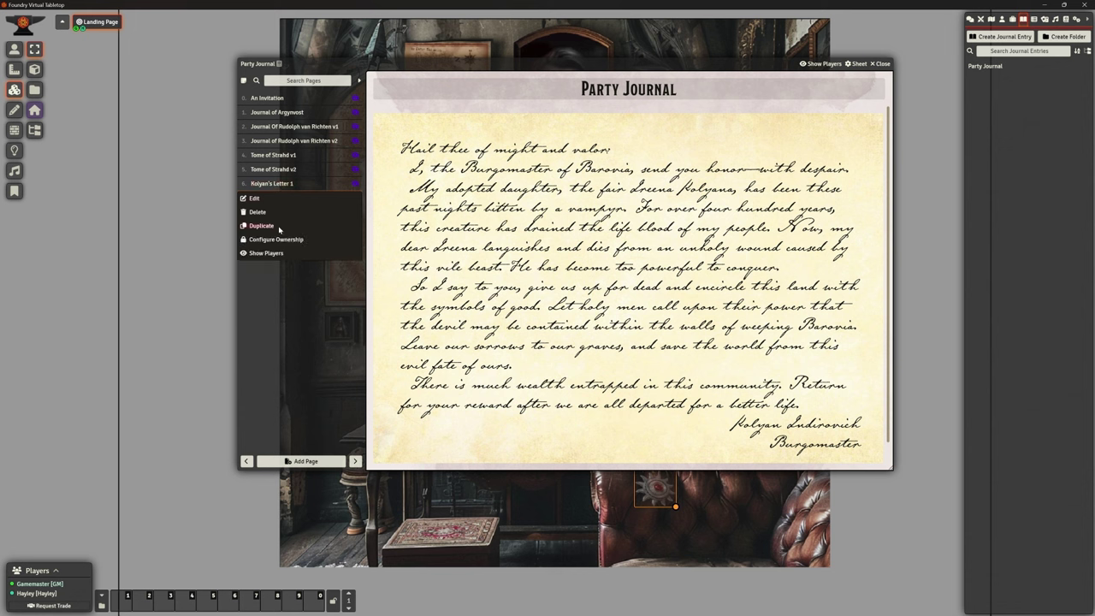
left_click(278, 239)
left_click_drag(385, 183, 532, 183)
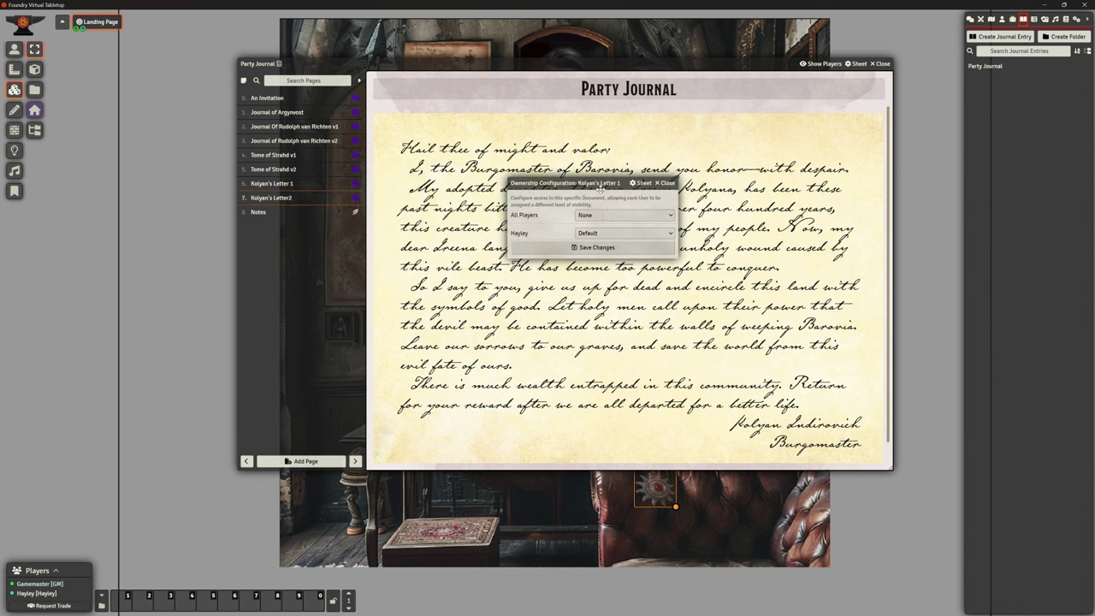
left_click(667, 183)
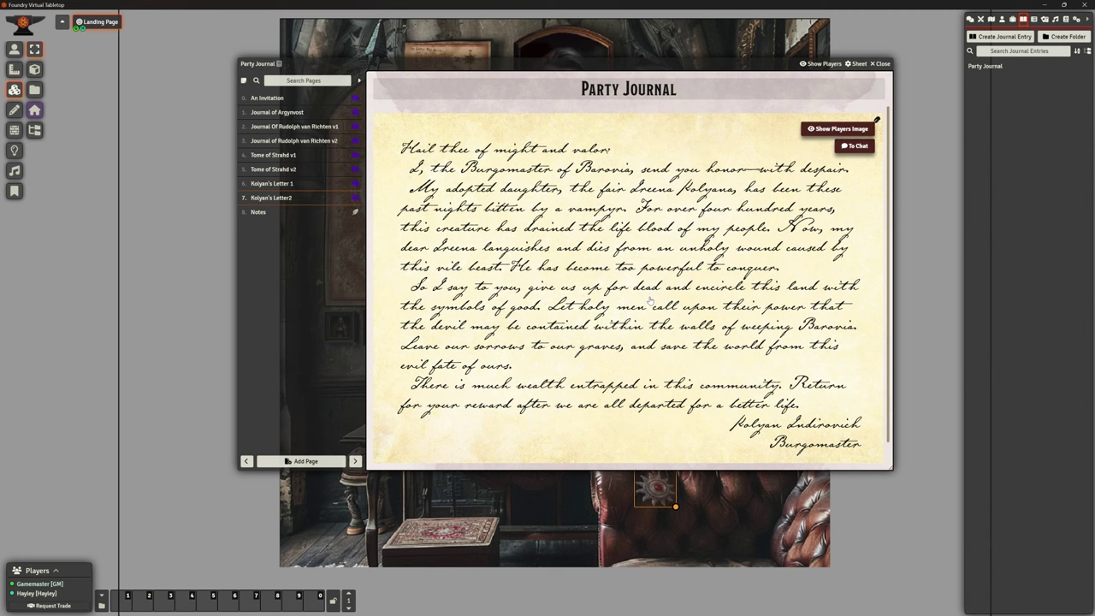
- Set All Players to Owner on the Notes page's ownership, save, and close the Party Journal
left_click(259, 212)
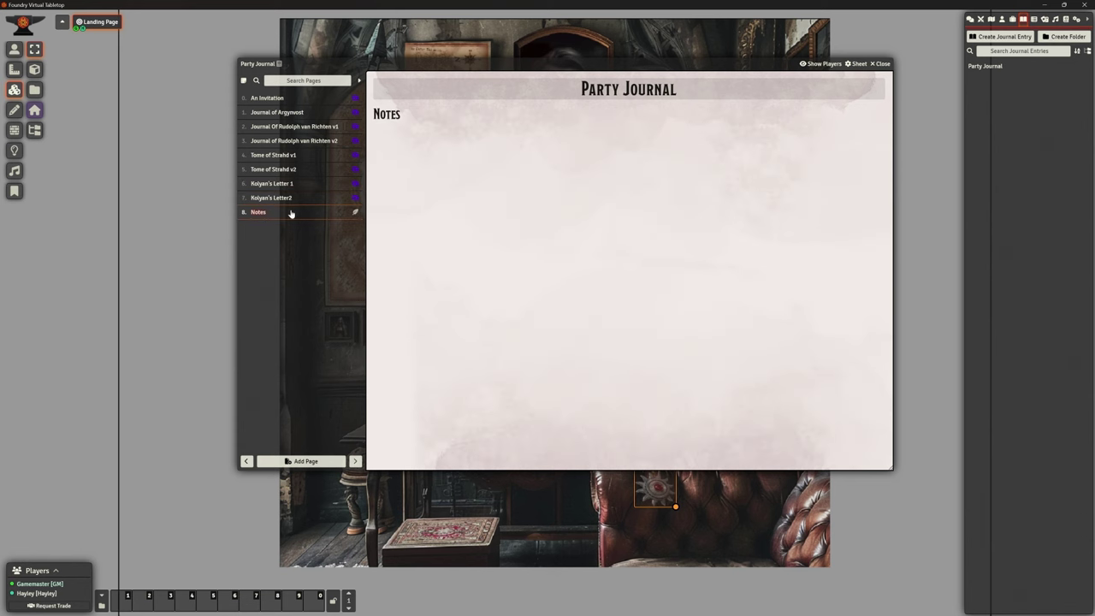
right_click(259, 212)
left_click(272, 254)
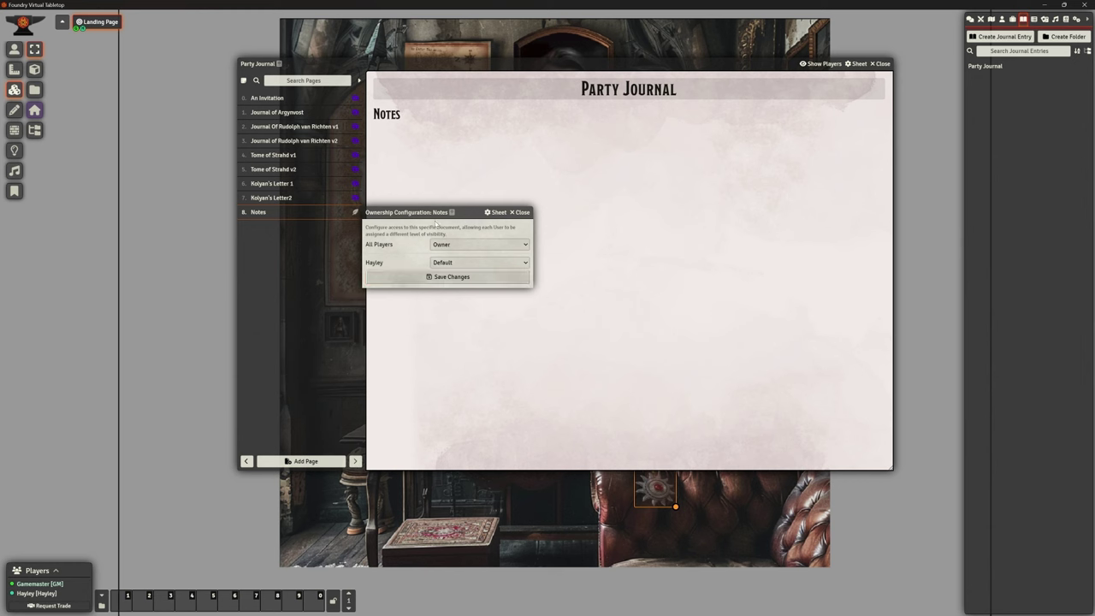
left_click_drag(419, 212, 550, 195)
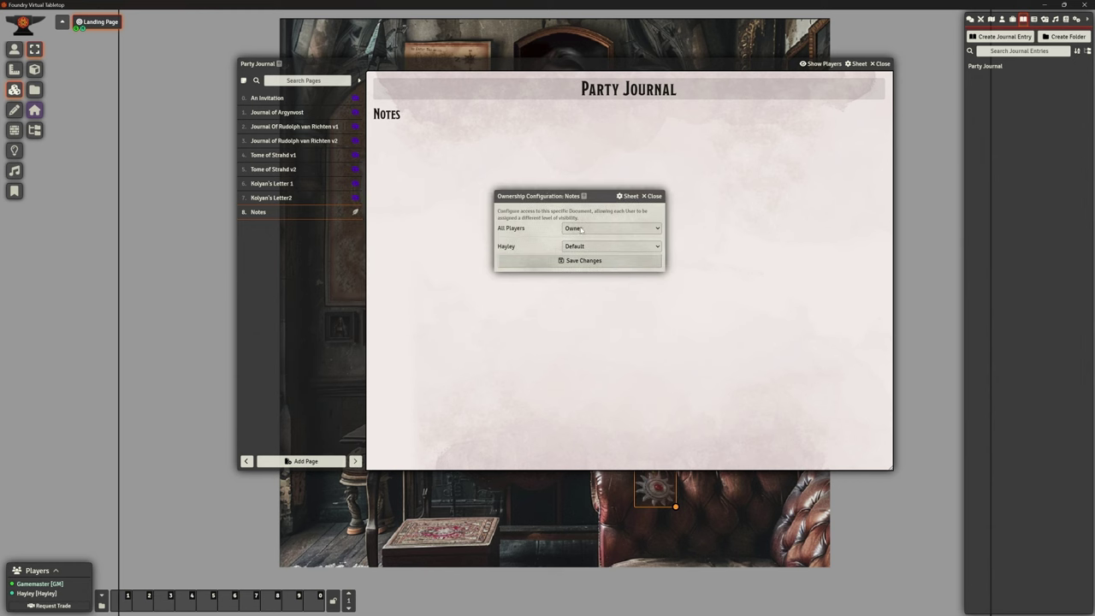
left_click(593, 260)
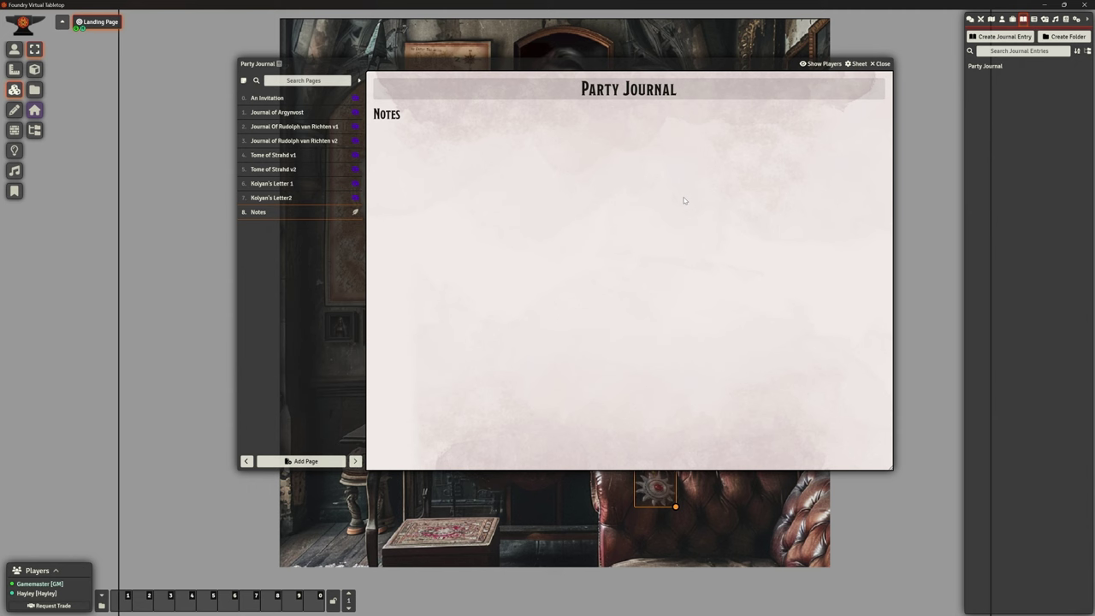
left_click(880, 64)
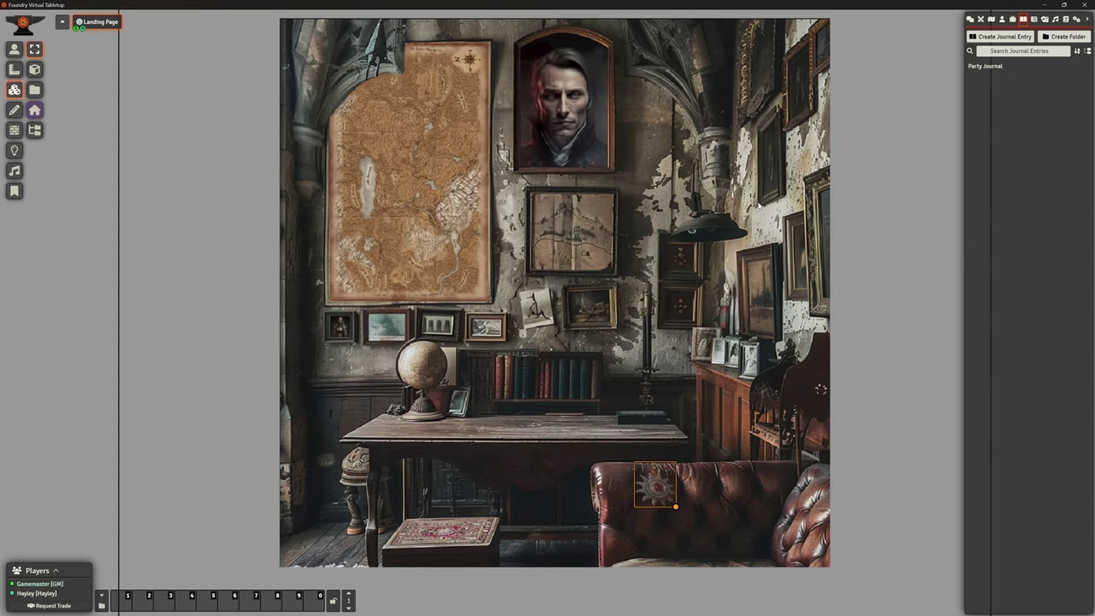
- Drop the Tome of Strahd v1 image from the Tile Browser onto the scene and shrink it to spine size
left_click(34, 89)
left_click(34, 89)
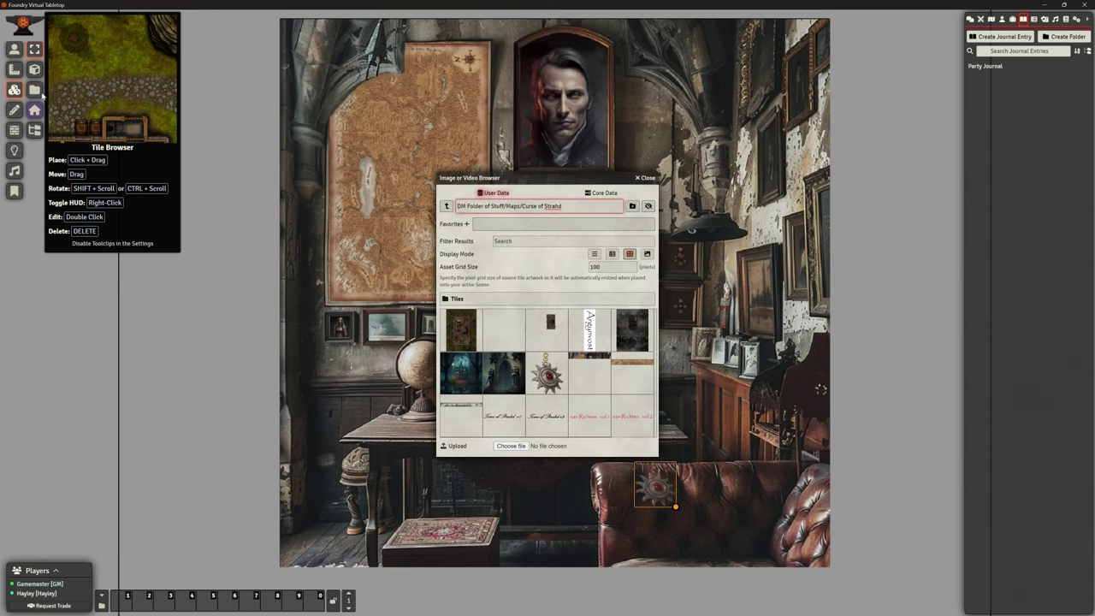
left_click_drag(540, 180, 369, 75)
scroll(411, 362, "up", 3)
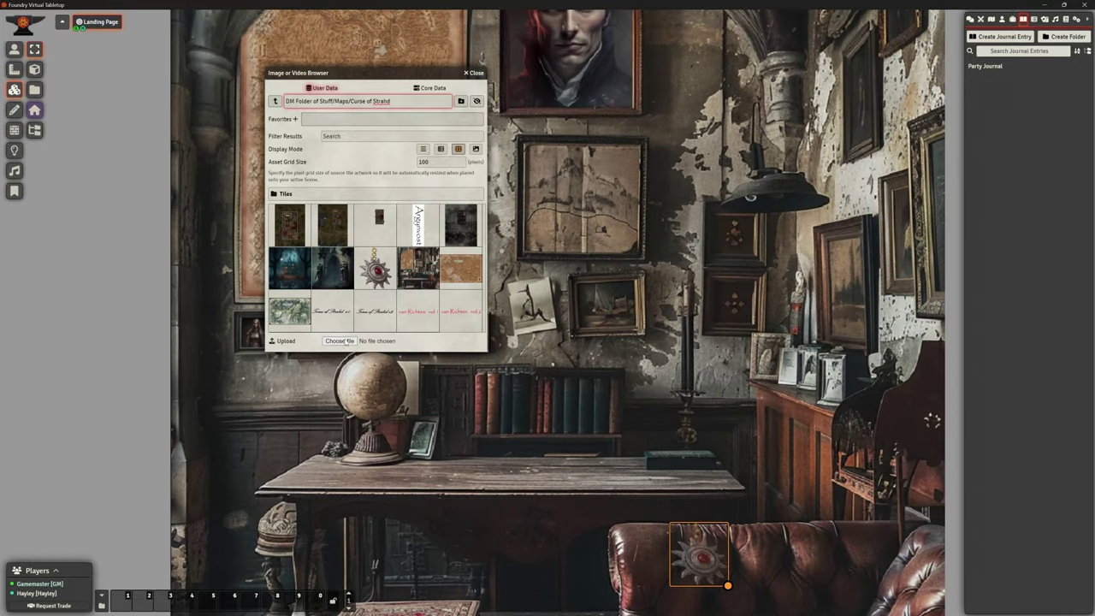
left_click_drag(332, 313, 498, 372)
left_click_drag(655, 383, 520, 389)
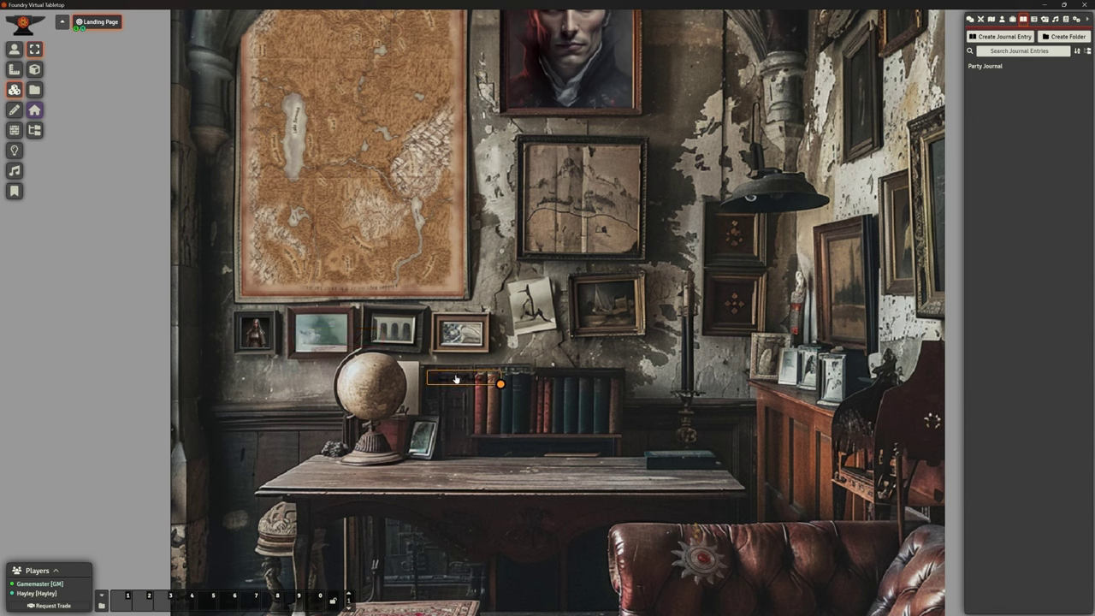
- Set the book tile's rotation to 90 degrees and update the tile
double_click(458, 379)
double_click(537, 366)
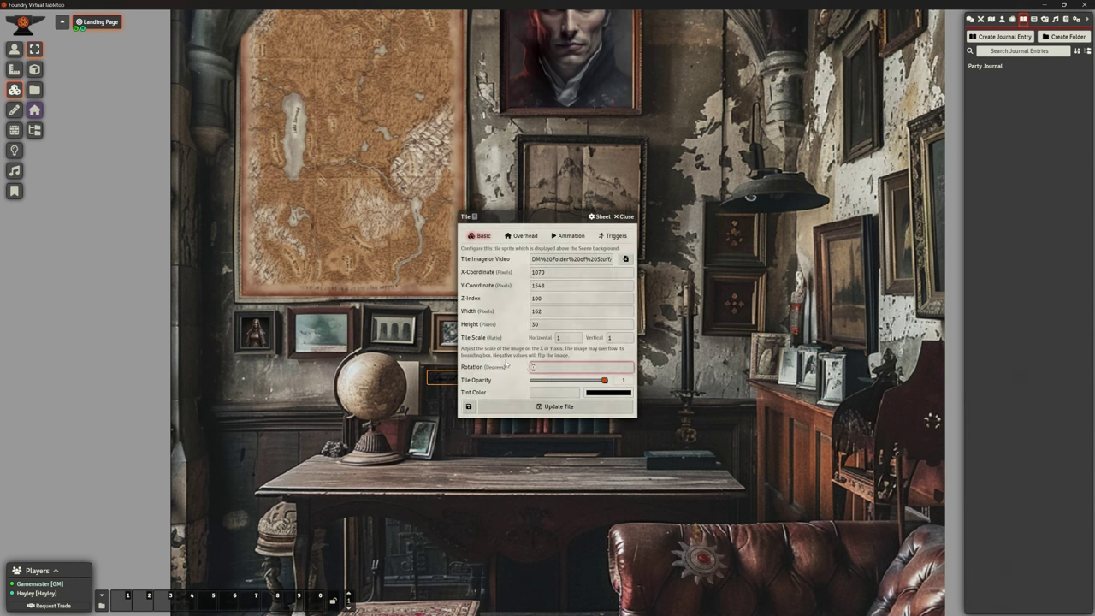
type("90")
left_click(508, 385)
left_click(551, 407)
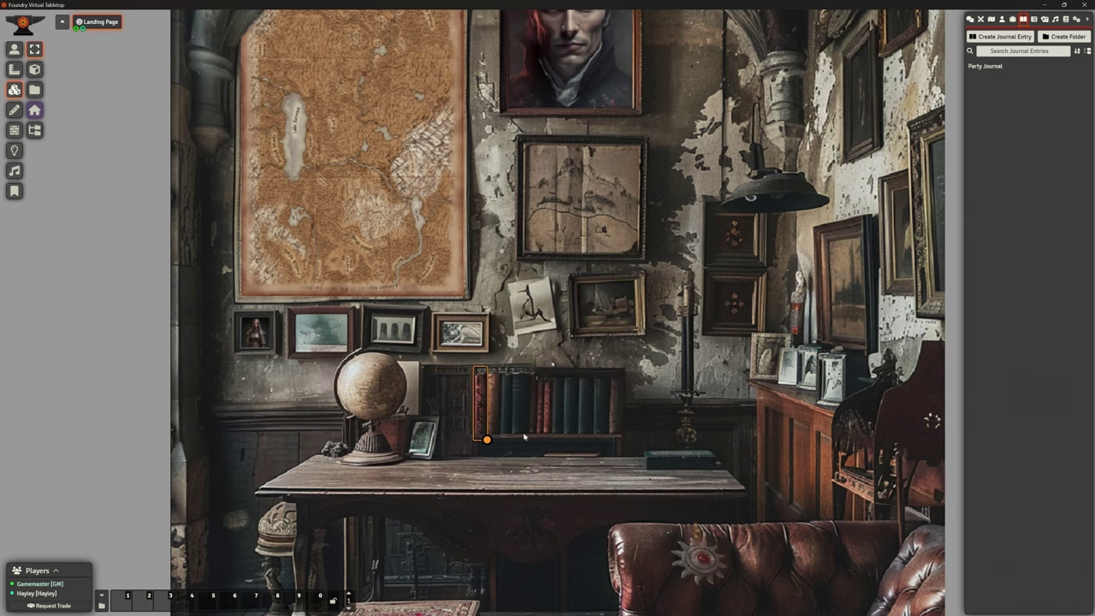
- Move the upright spine onto the bookshelf beside the red book
scroll(528, 443, "up", 3)
scroll(527, 443, "up", 1)
left_click_drag(528, 466, 640, 310)
scroll(641, 314, "up", 2)
scroll(645, 295, "up", 2)
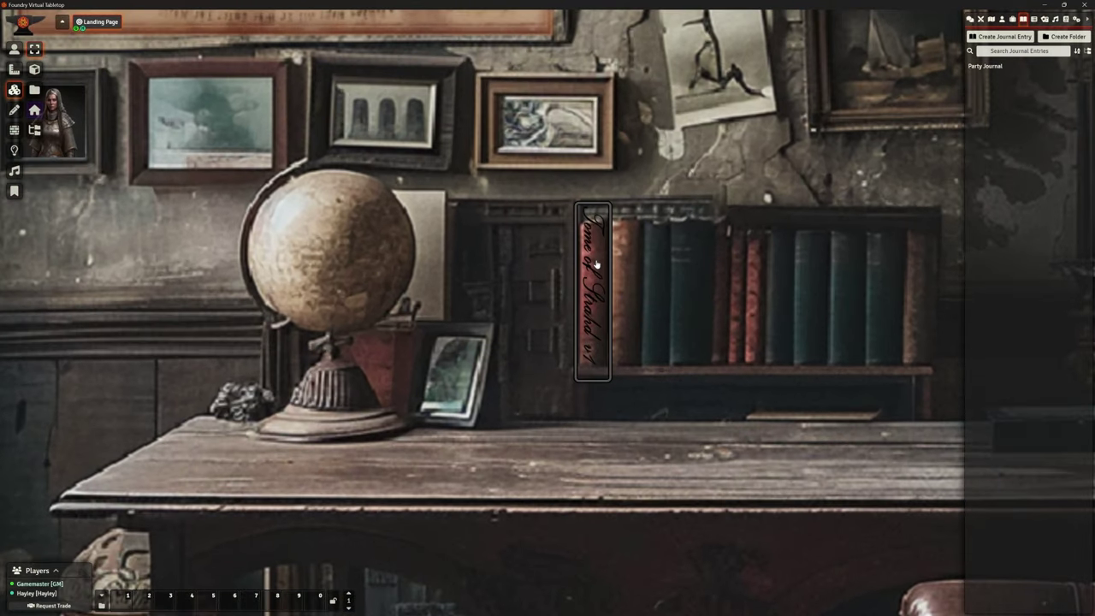
left_click_drag(606, 379, 629, 304)
scroll(567, 289, "down", 2)
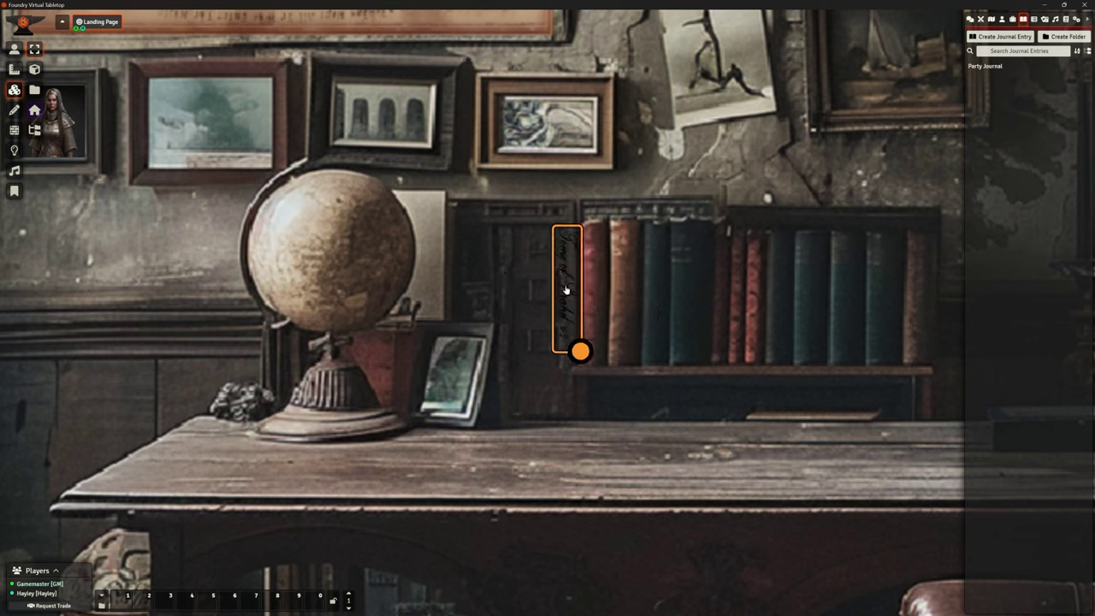
left_click_drag(566, 289, 594, 295)
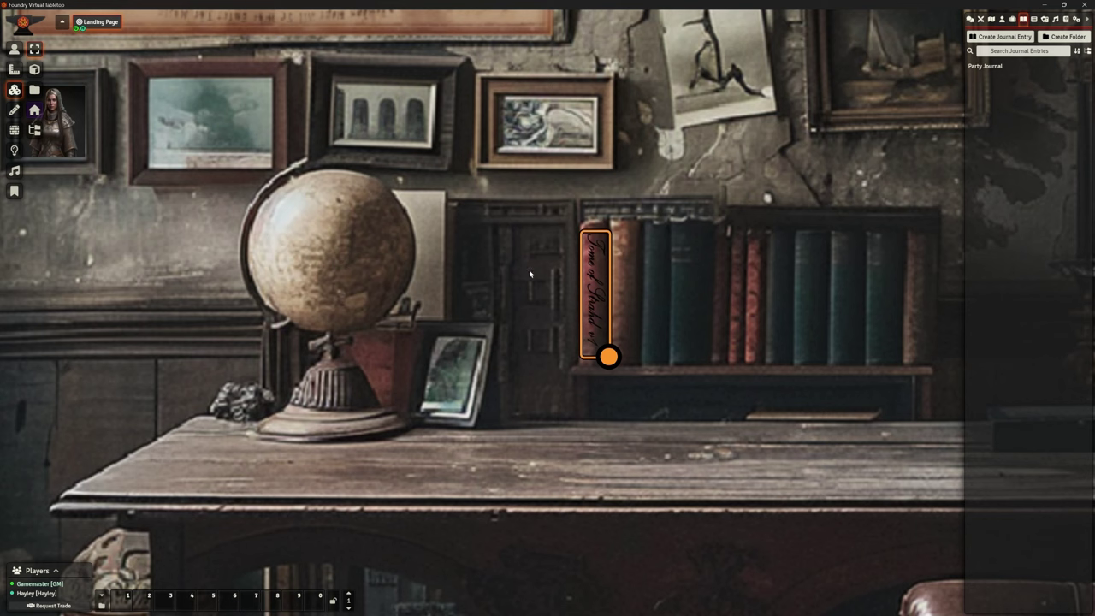
scroll(703, 254, "down", 10)
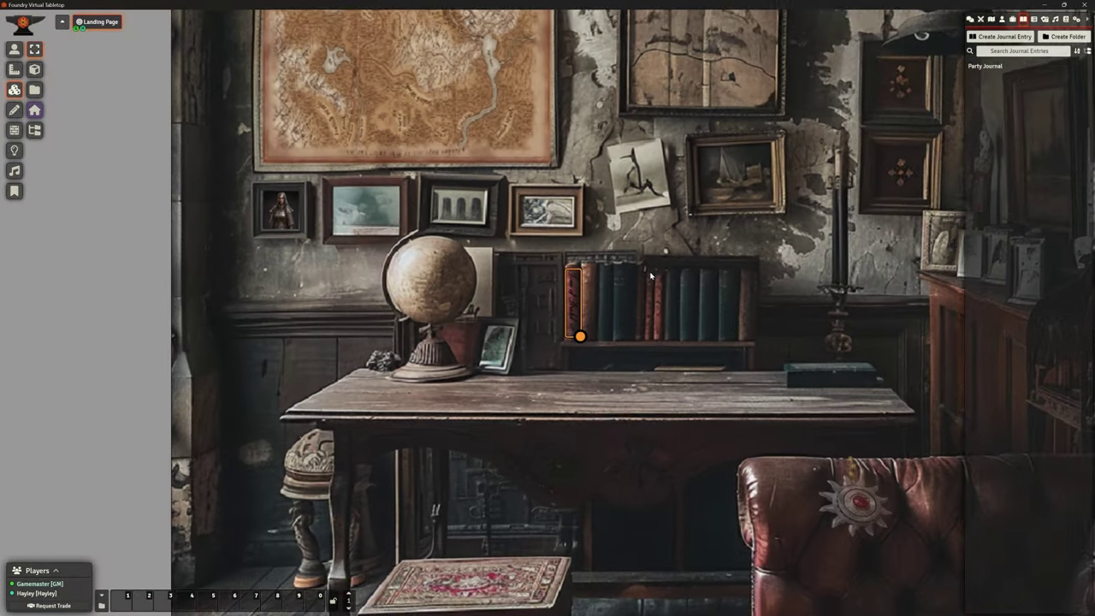
scroll(651, 276, "up", 6)
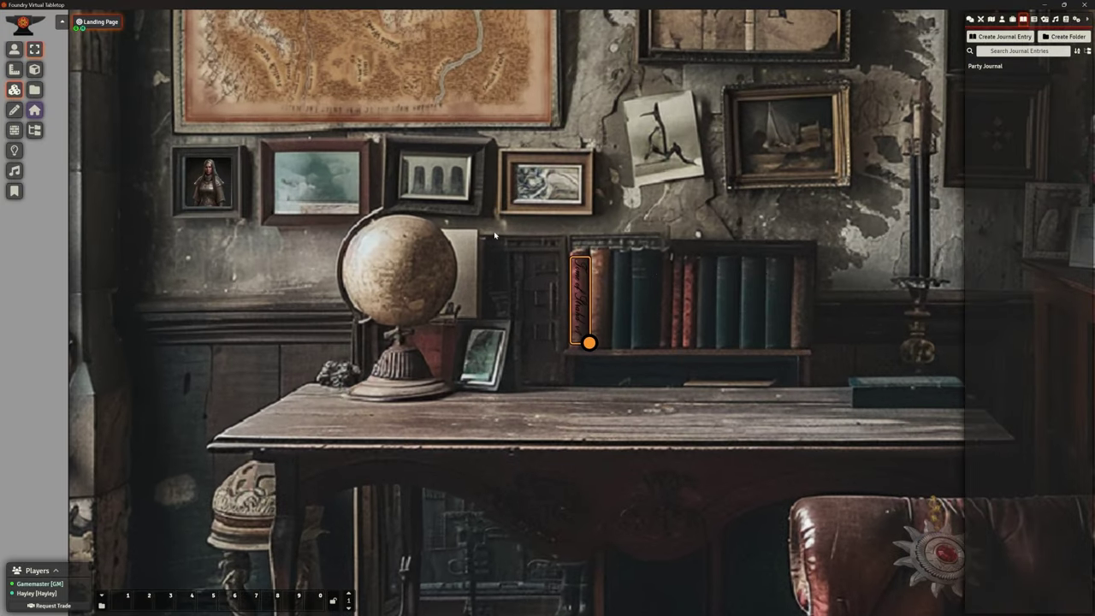
left_click(14, 48)
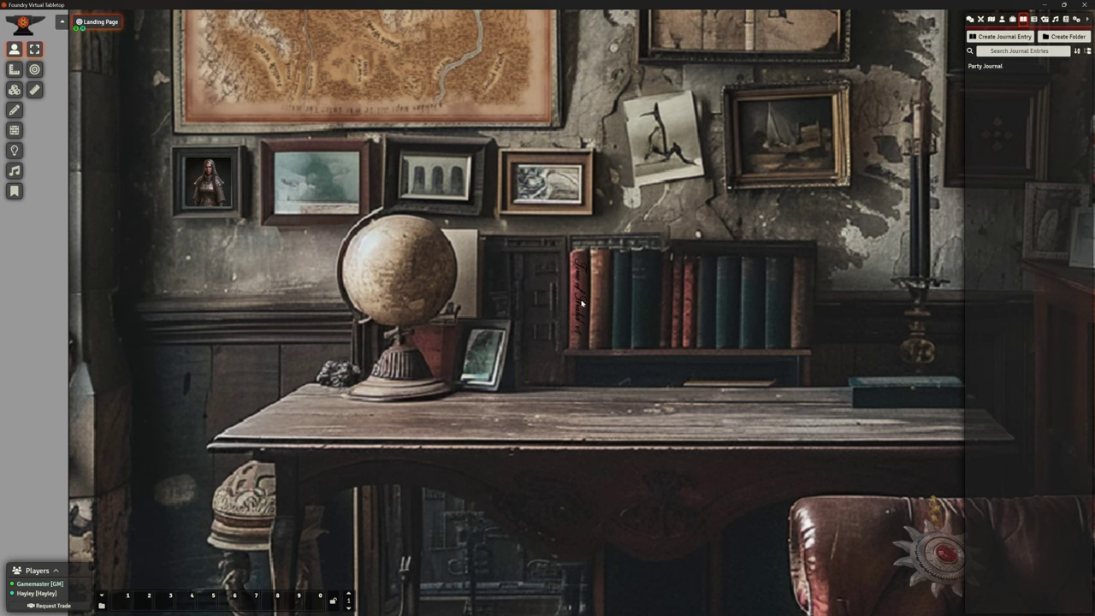
- Open the upright book tile's configuration and go to its Triggers tab
left_click(15, 89)
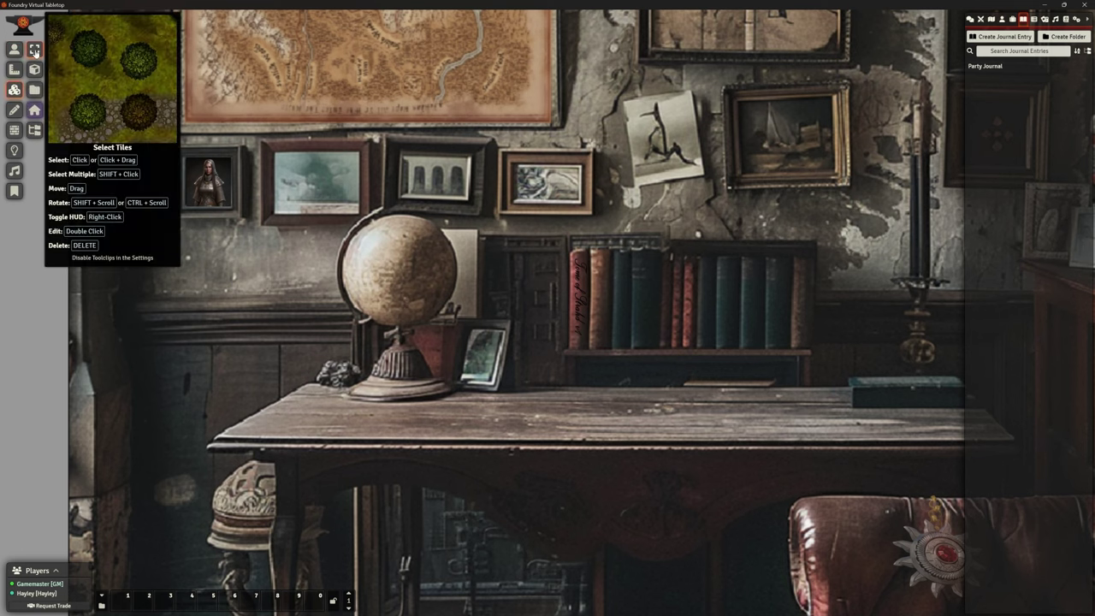
double_click(580, 298)
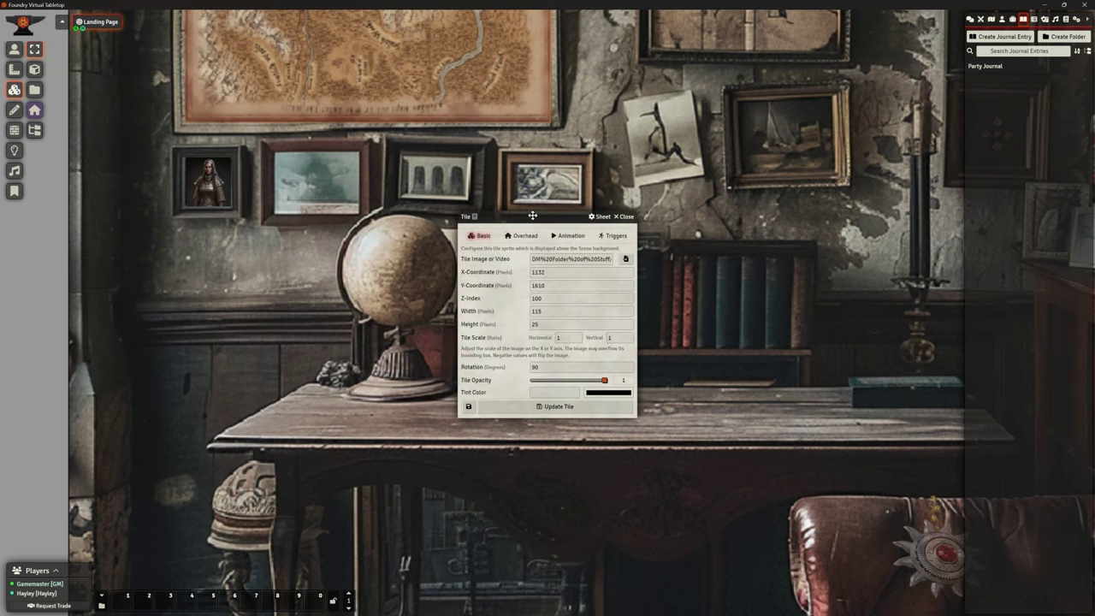
left_click_drag(532, 216, 337, 126)
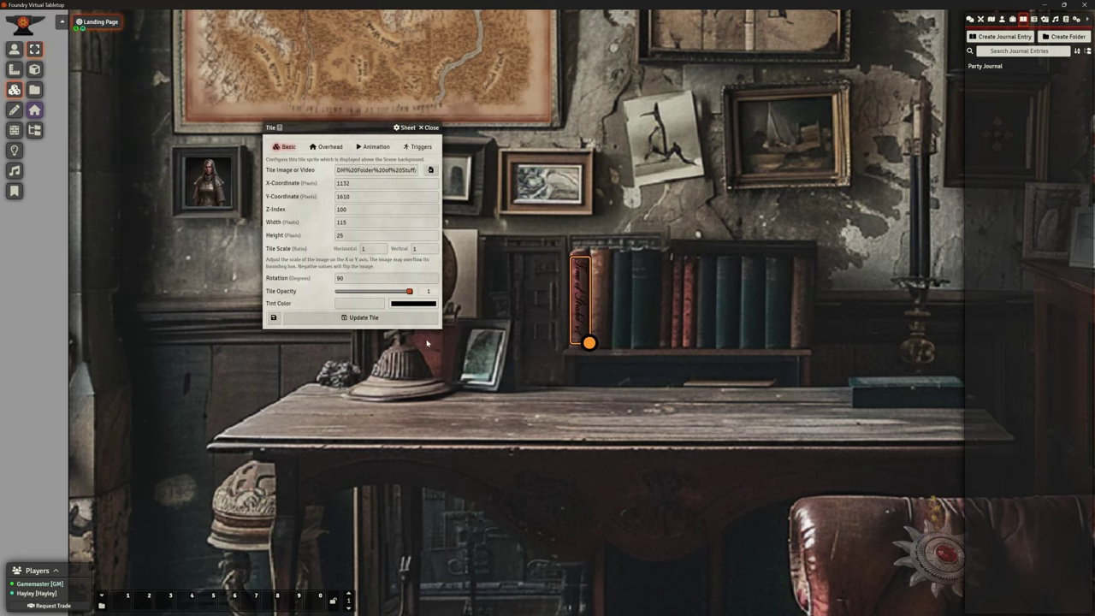
left_click(329, 146)
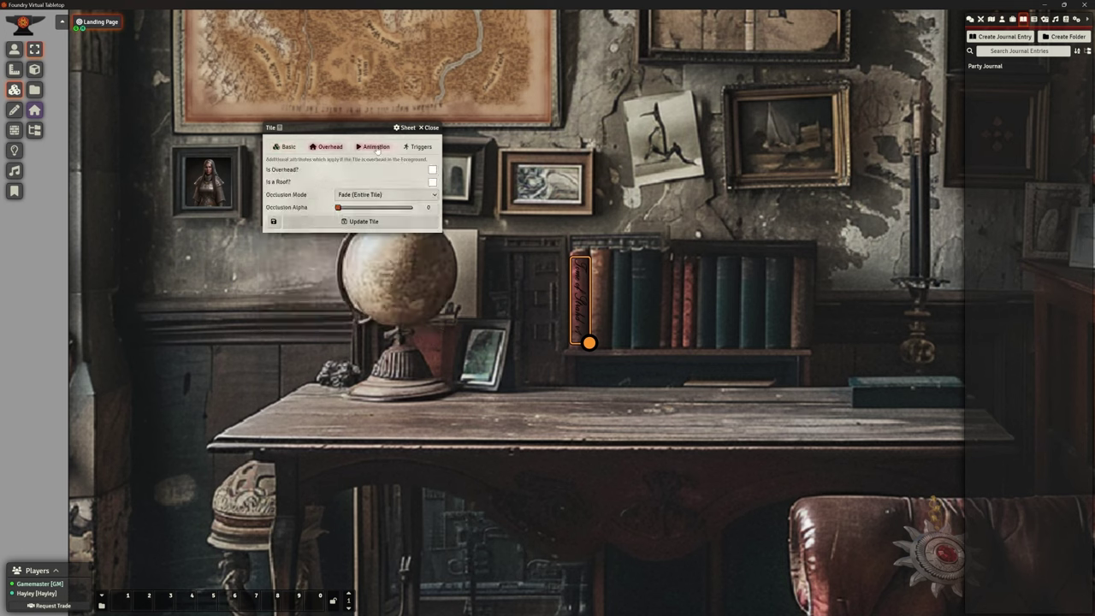
left_click(286, 146)
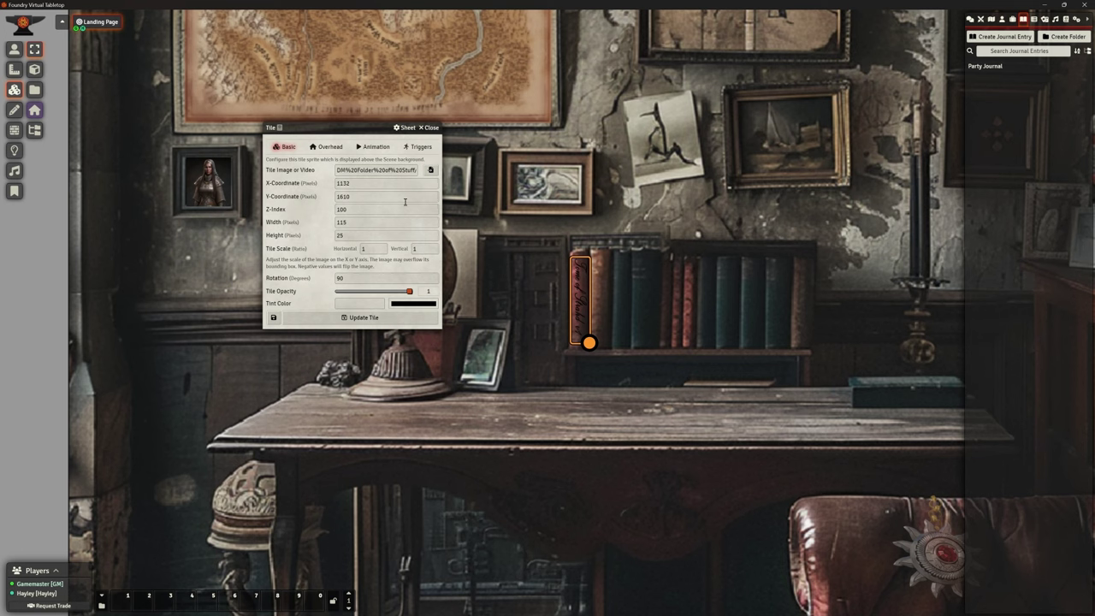
left_click(419, 147)
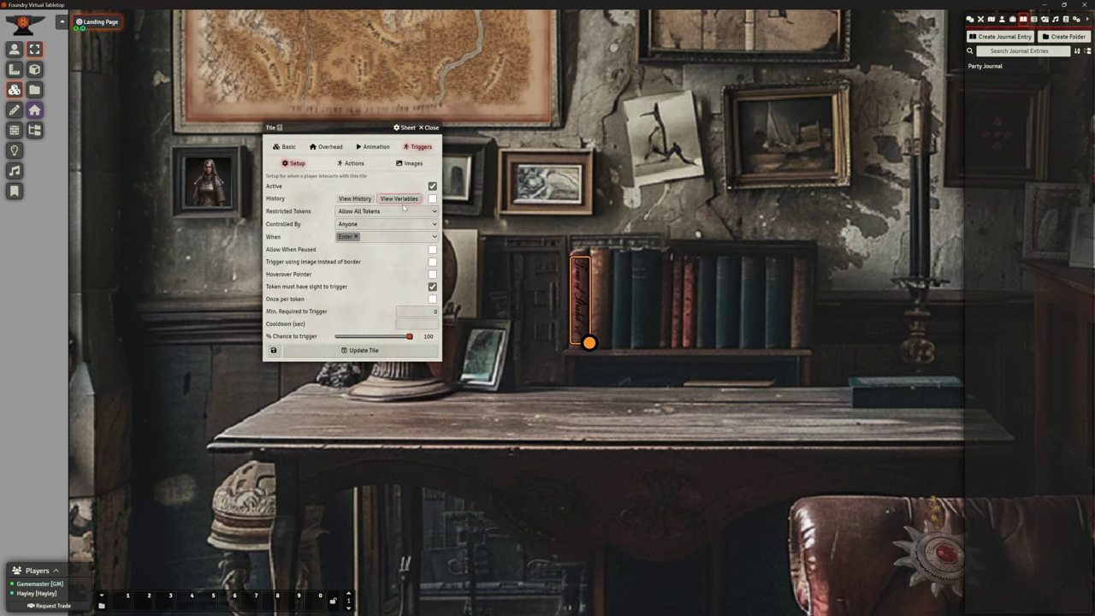
- Change the trigger condition from Enter to Click and allow it while the game is paused
left_click(354, 236)
left_click(366, 239)
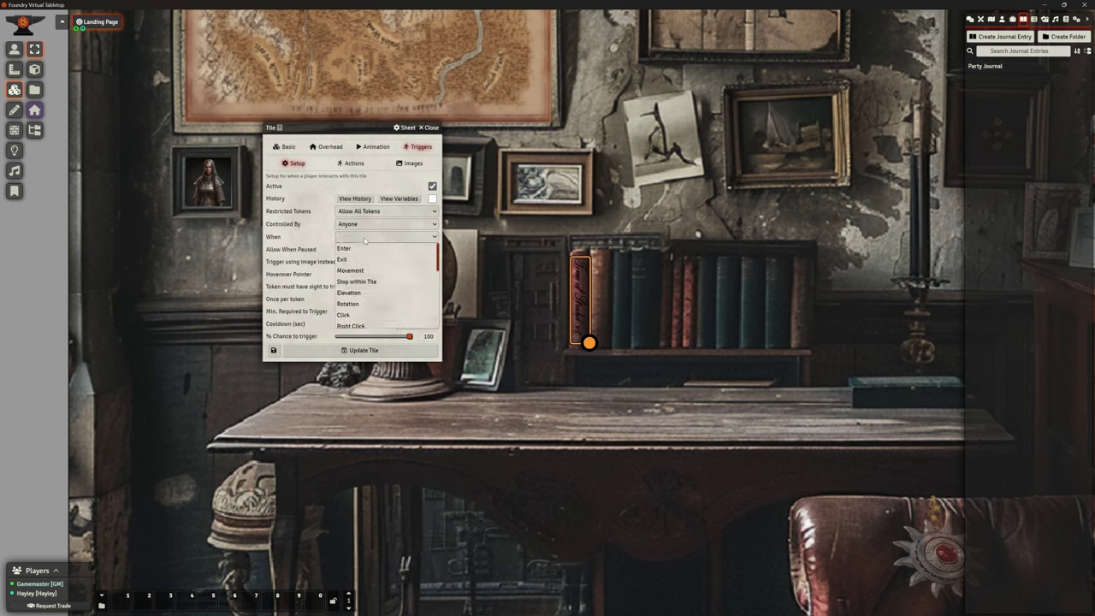
left_click(368, 315)
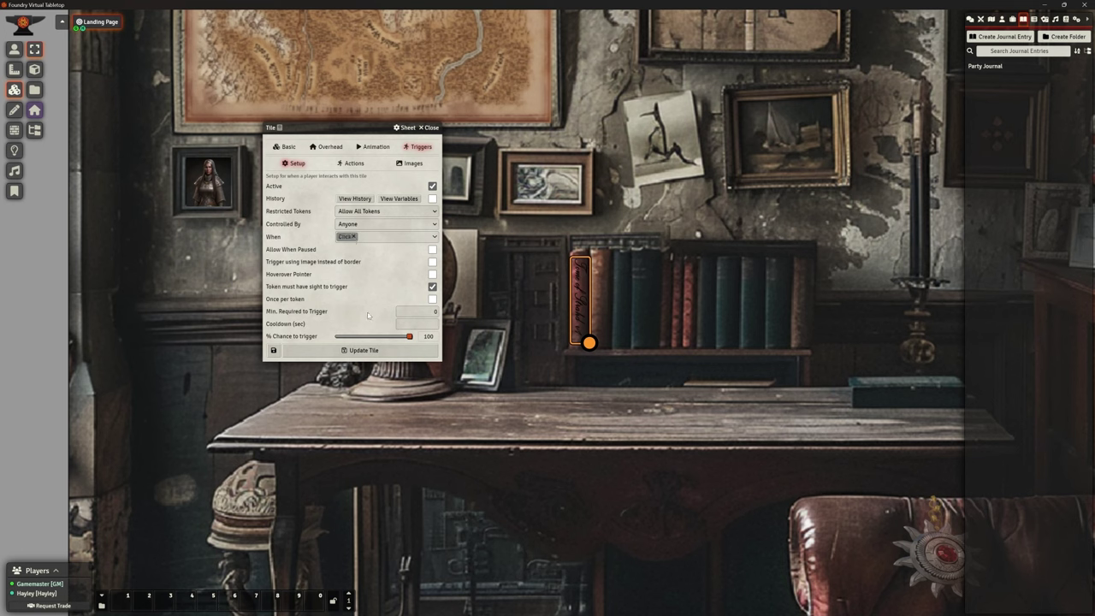
left_click(432, 249)
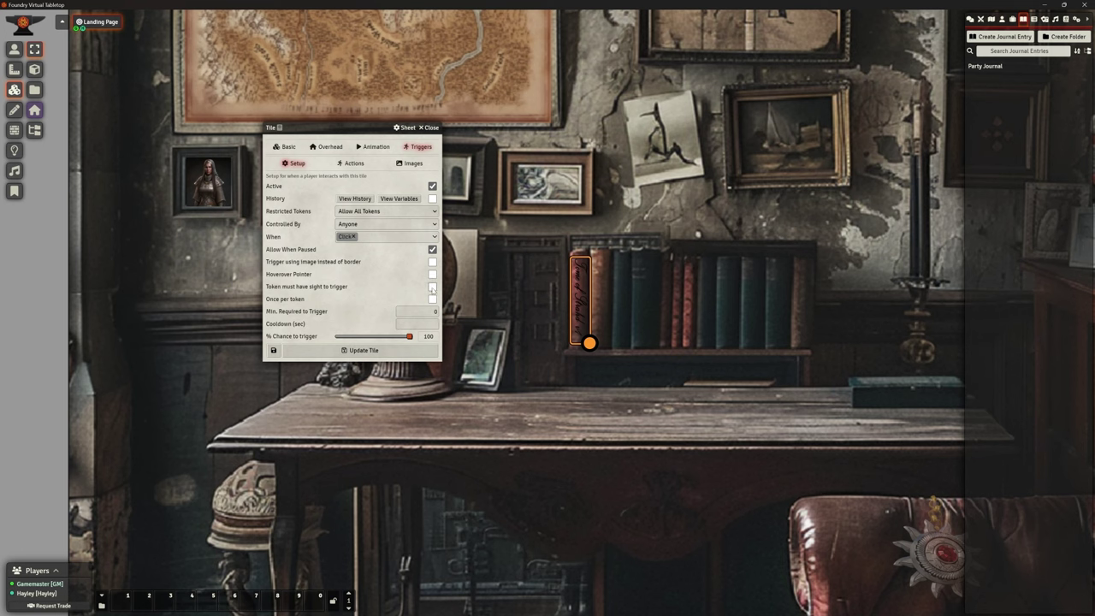
left_click(351, 164)
- Add a new trigger action of type Open a Journal
left_click(427, 178)
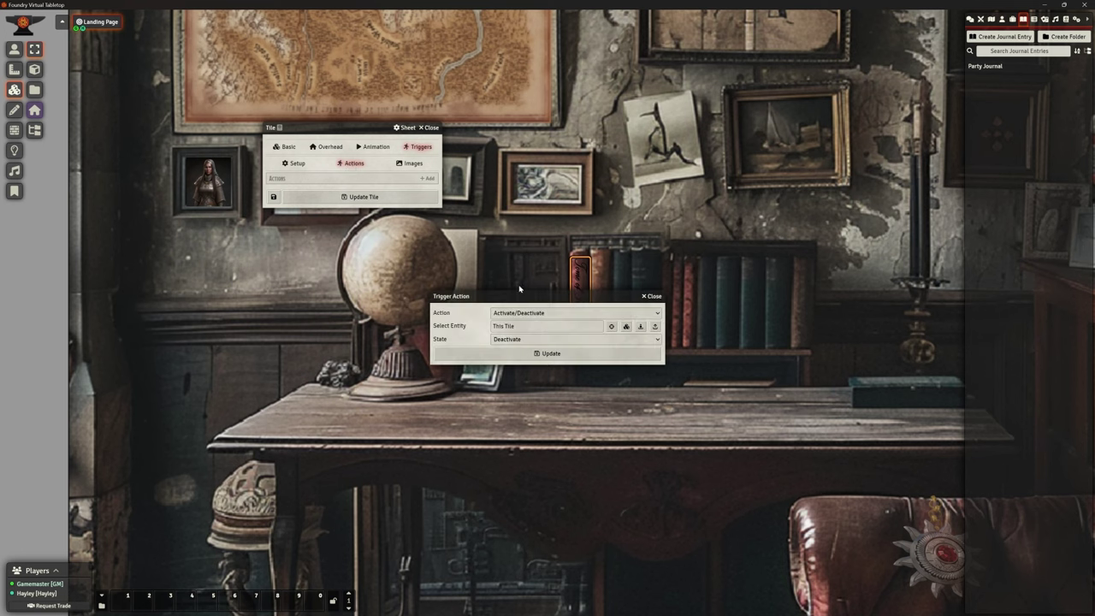
left_click_drag(520, 295, 567, 100)
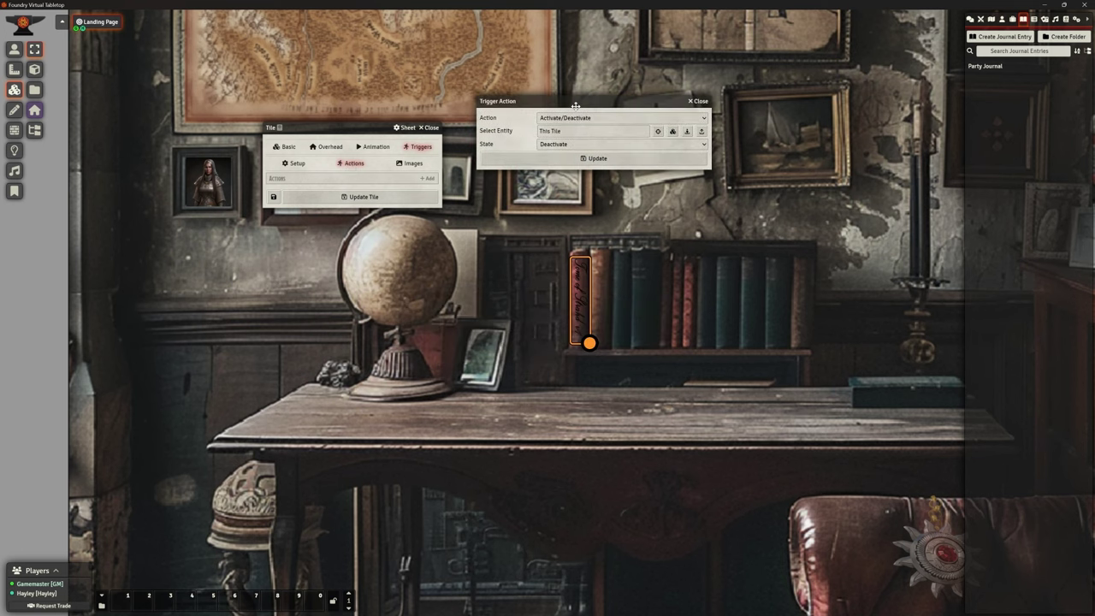
left_click(623, 118)
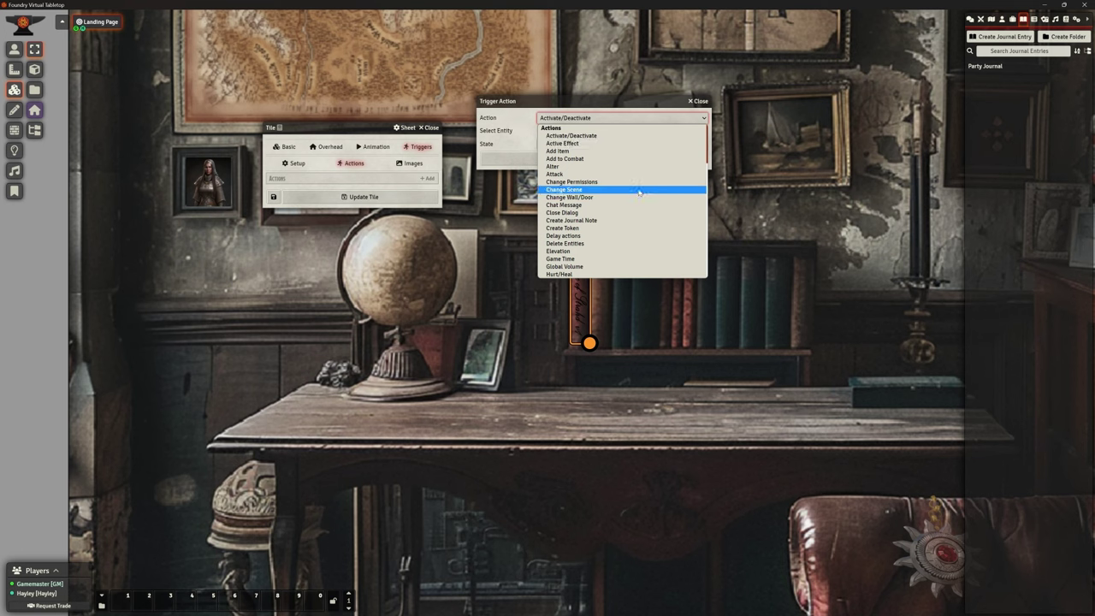
scroll(639, 205, "down", 5)
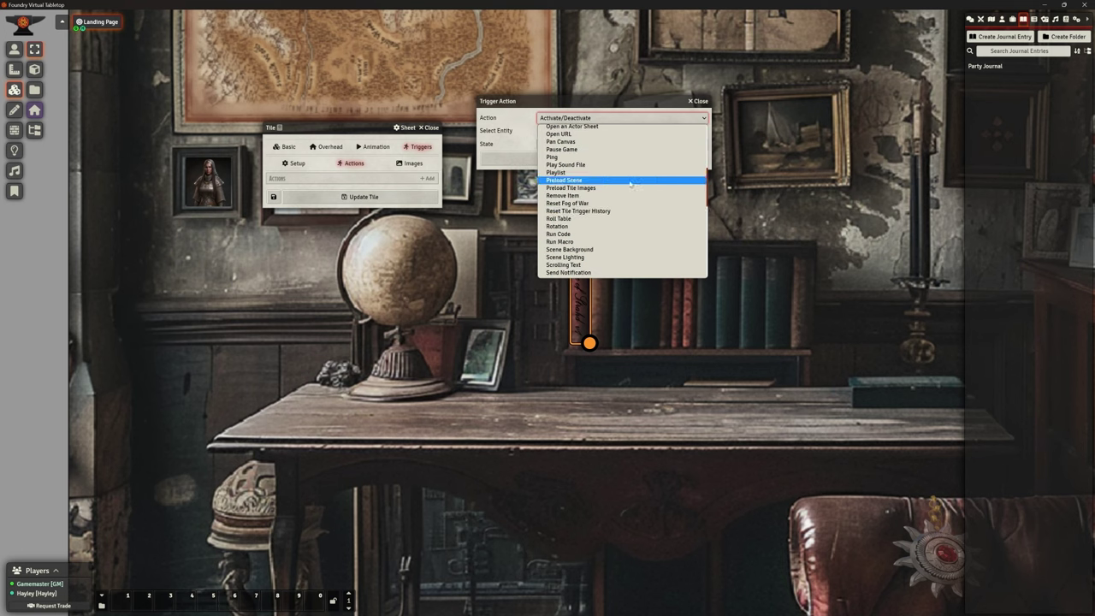
scroll(630, 183, "up", 3)
left_click(608, 204)
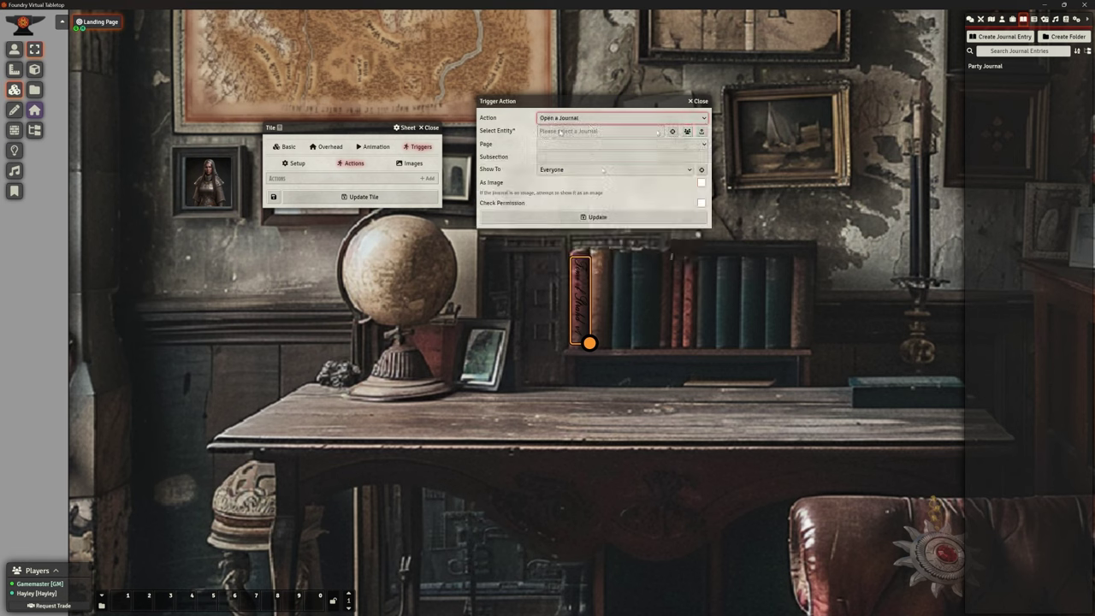
- Target the Party Journal's Tome of Strahd v1 page, shown to the triggering player, and save
key("Escape")
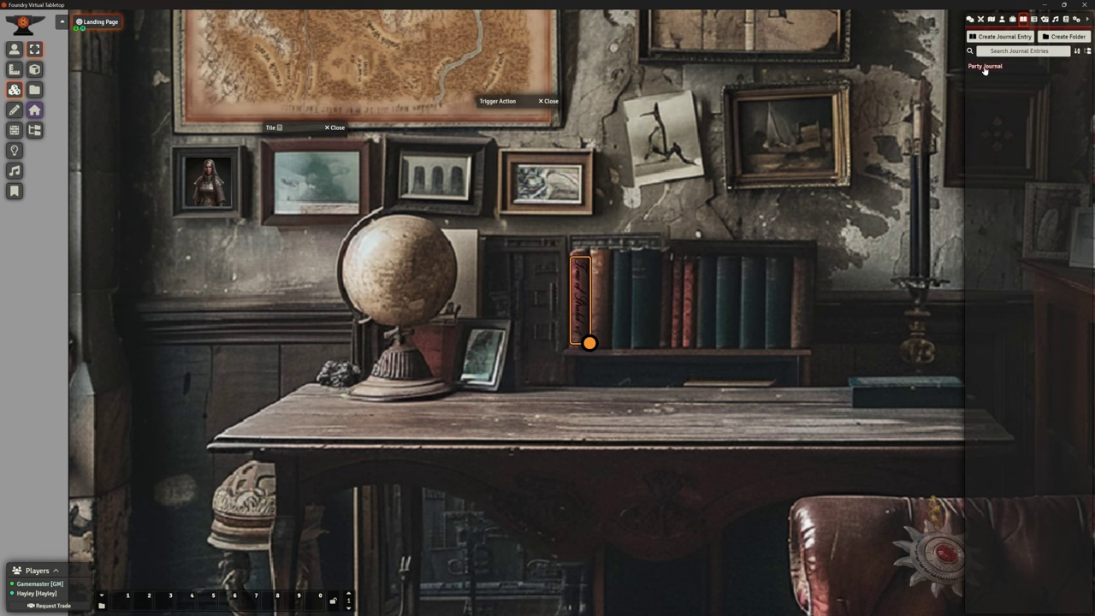
left_click(984, 68)
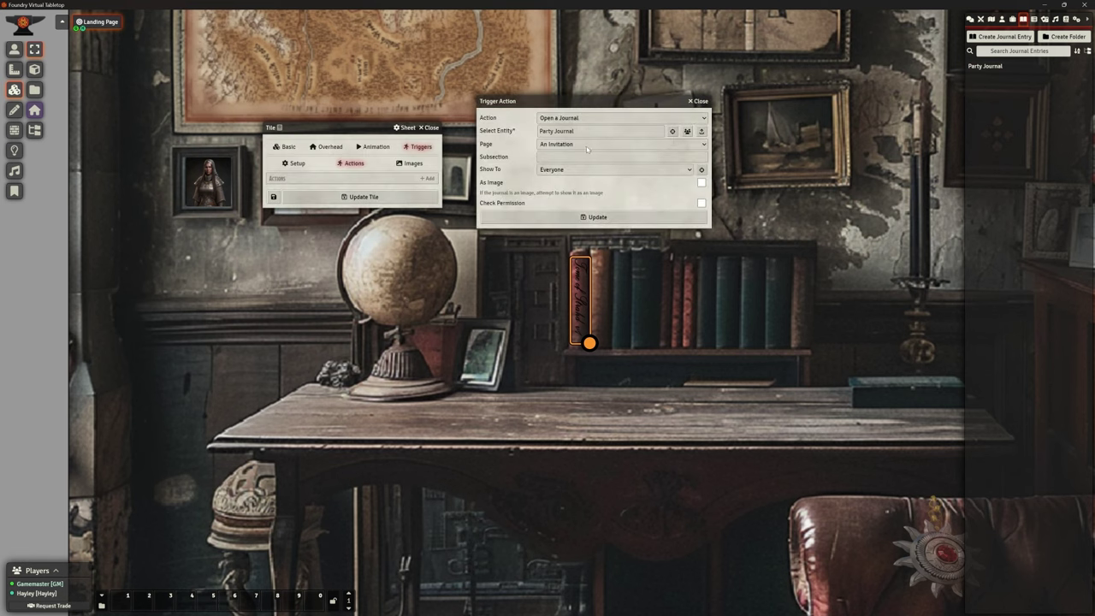
left_click(587, 145)
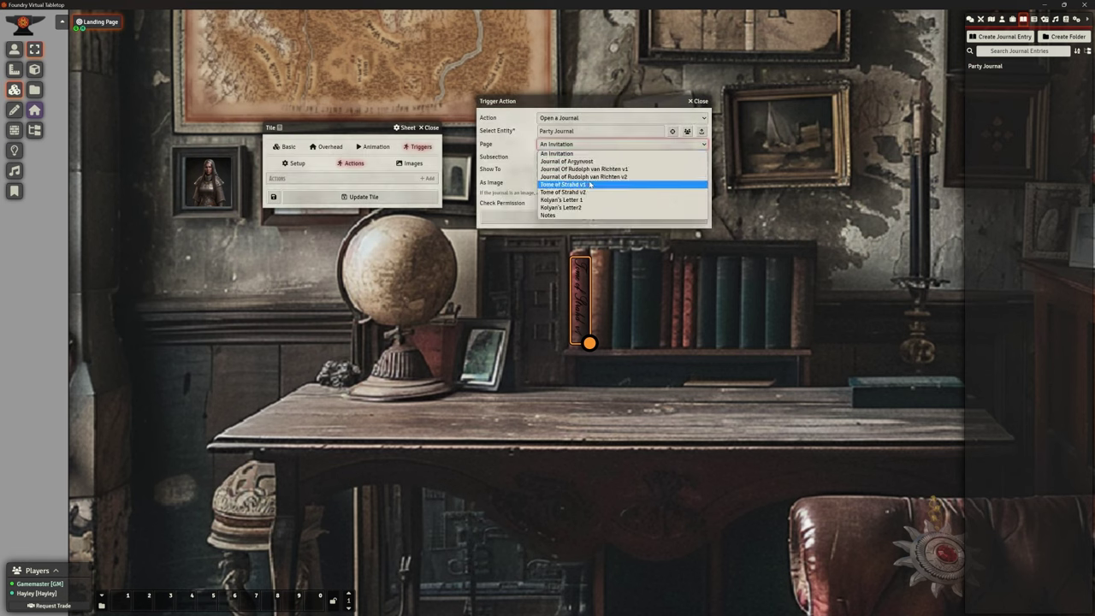
left_click(596, 185)
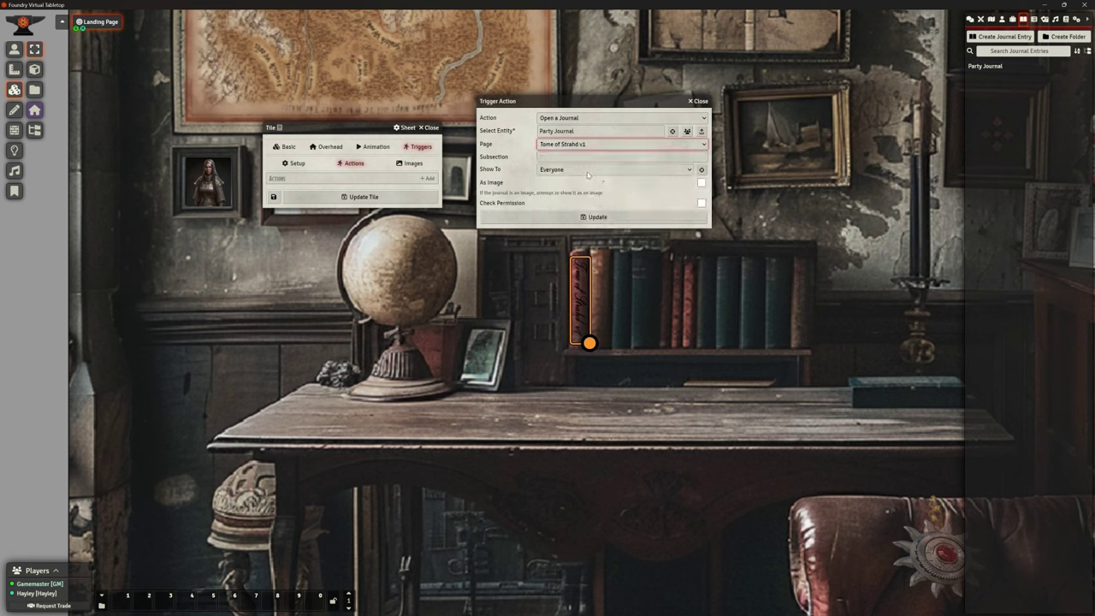
left_click(587, 171)
left_click(596, 205)
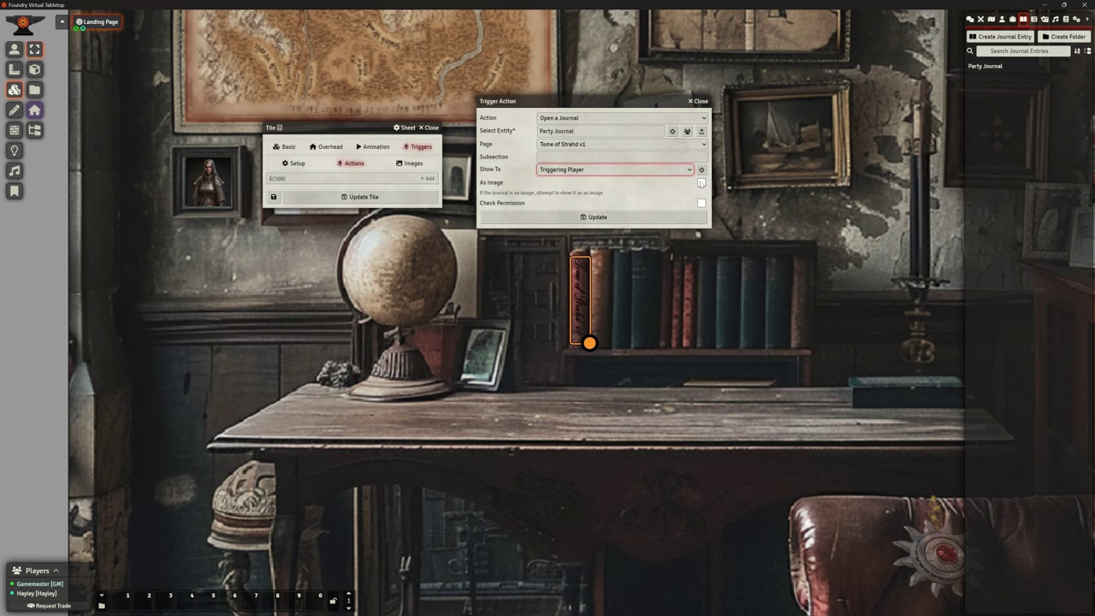
left_click(621, 217)
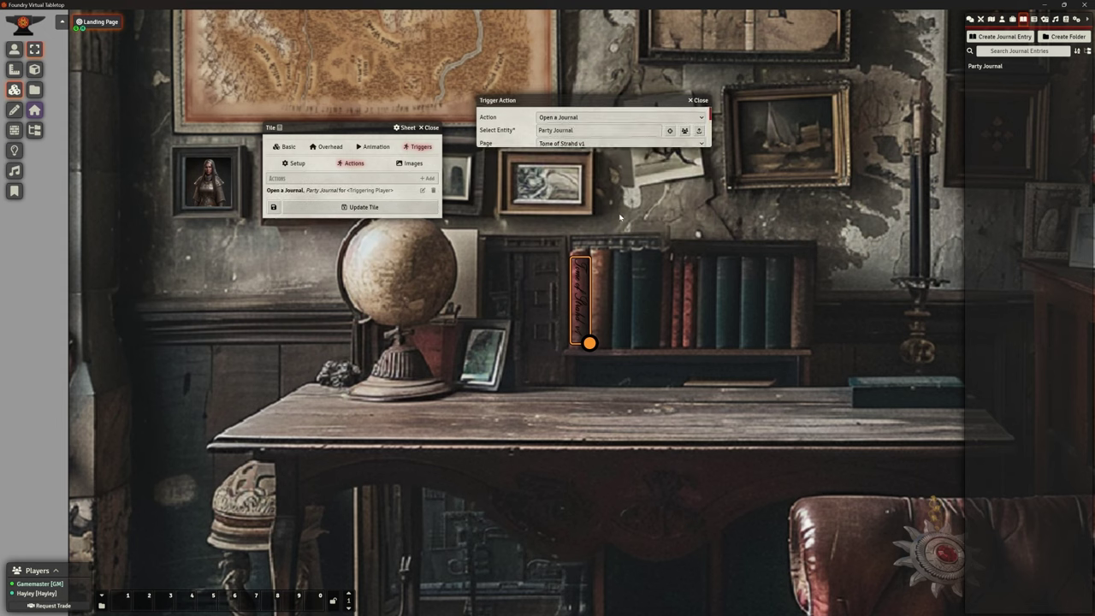
- Update the tile, test-click the book spine under Token controls, then close the opened journal
left_click(370, 208)
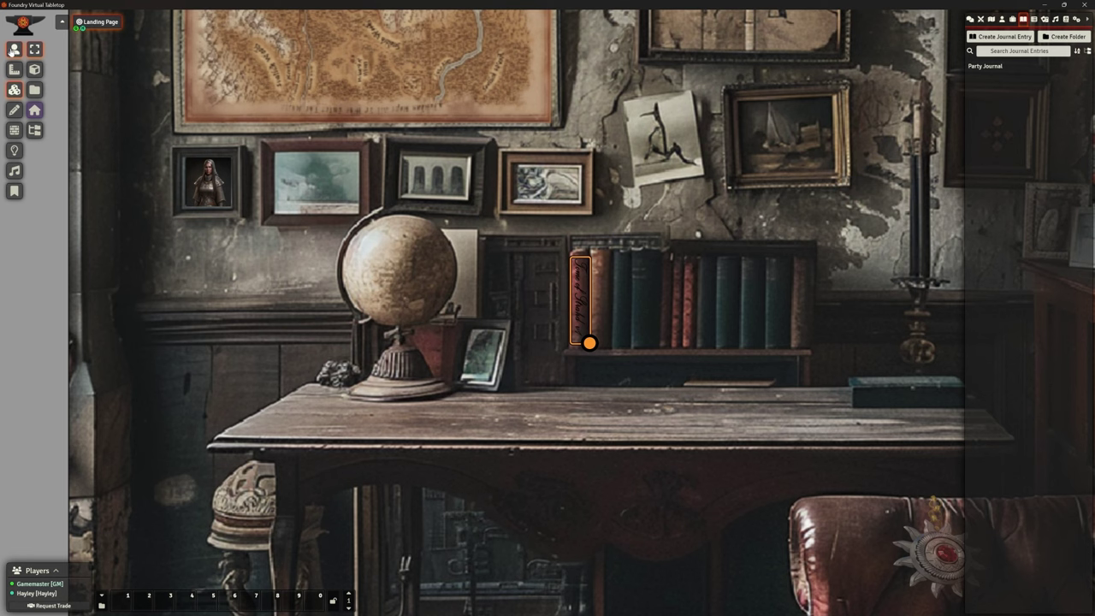
left_click(13, 48)
left_click(581, 287)
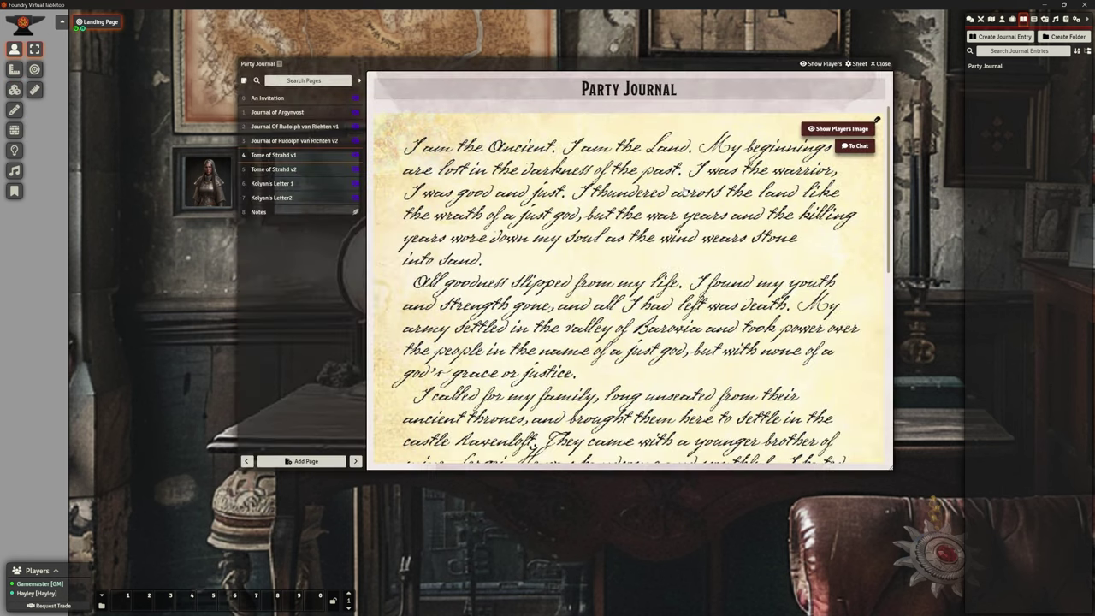
scroll(683, 190, "down", 5)
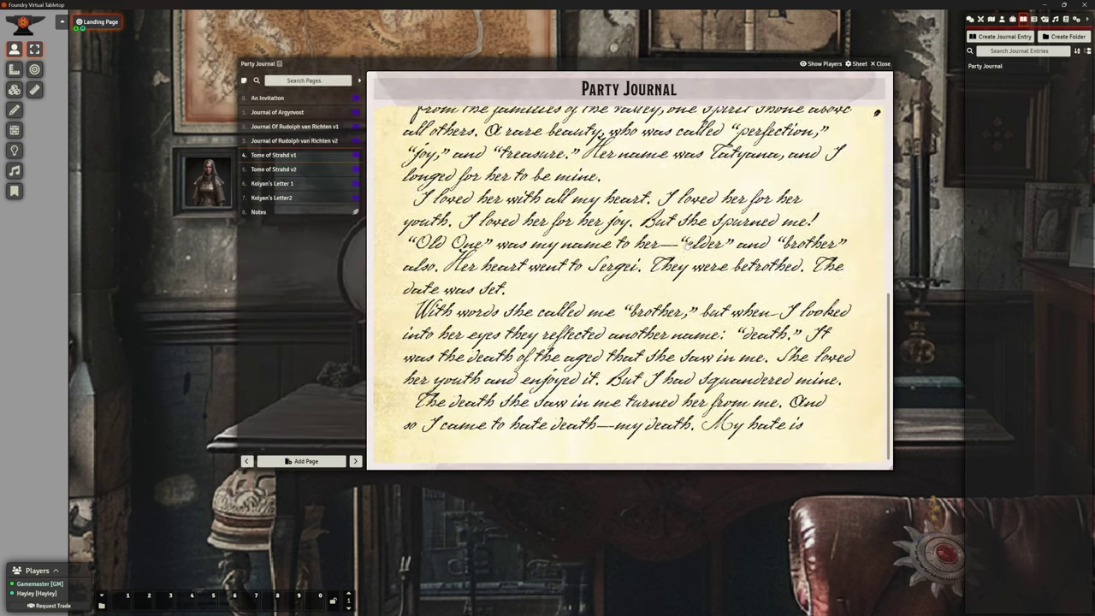
scroll(687, 282, "up", 5)
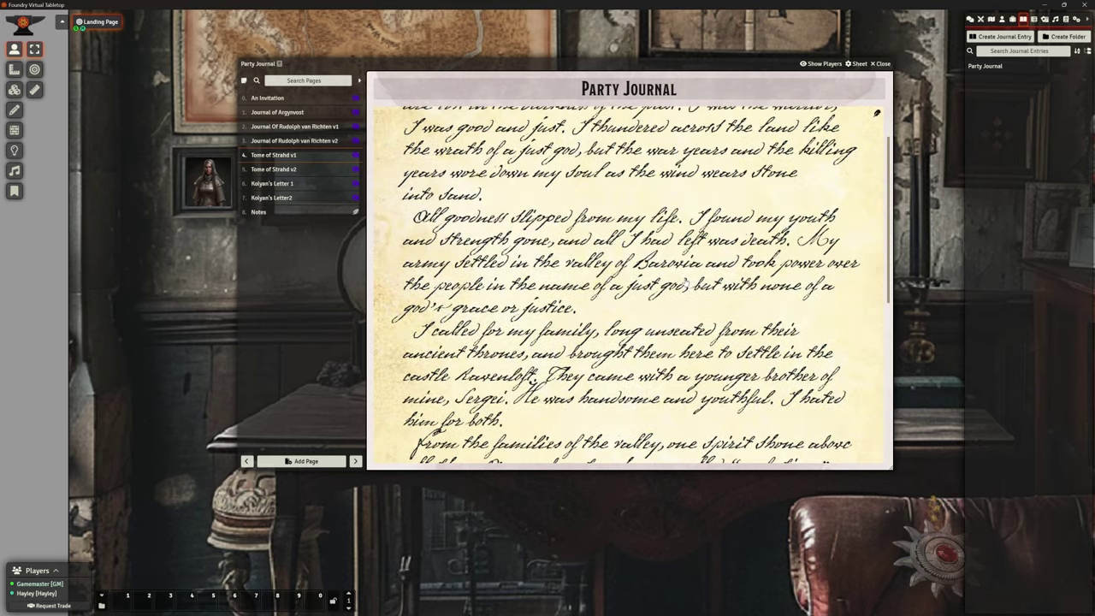
left_click(879, 65)
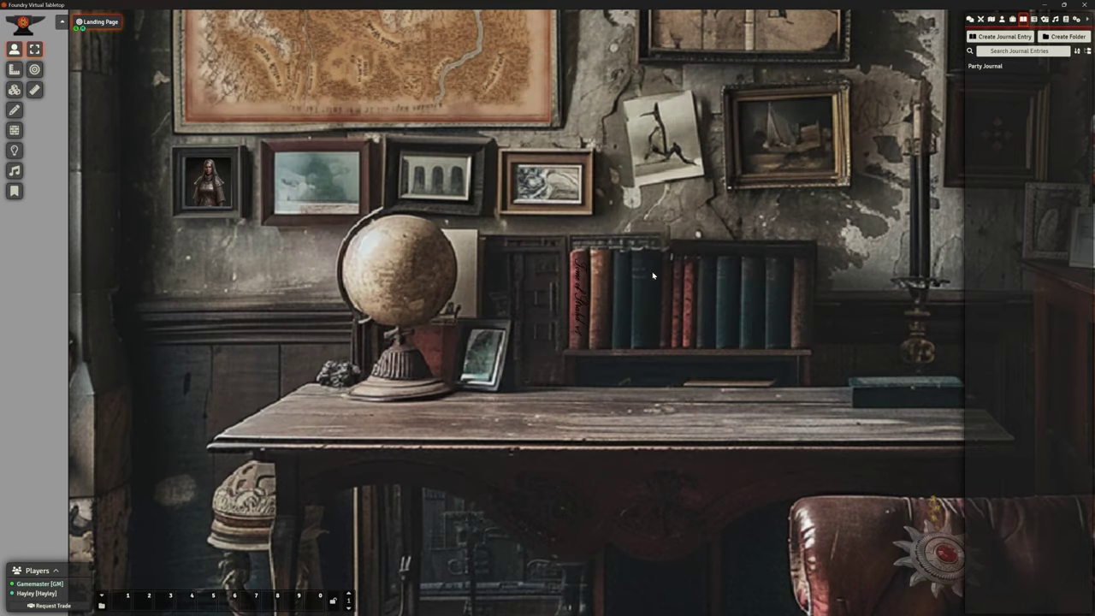
- Reopen the book tile's configuration from Tile controls
left_click(14, 89)
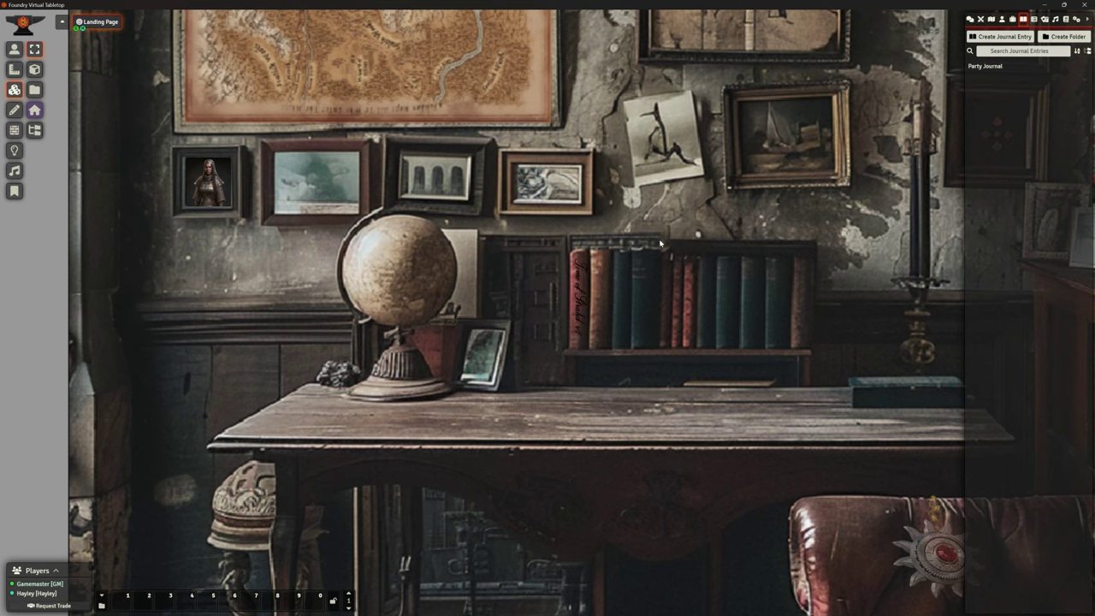
left_click(578, 272)
double_click(577, 270)
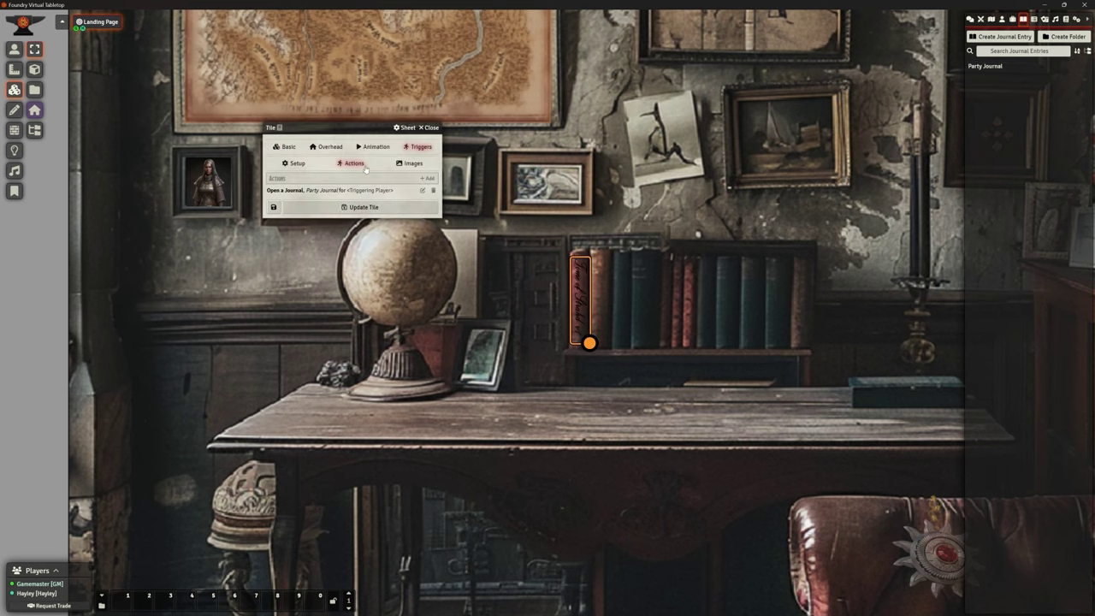
- Tick As Image on the open-journal action and update the tile
left_click(420, 190)
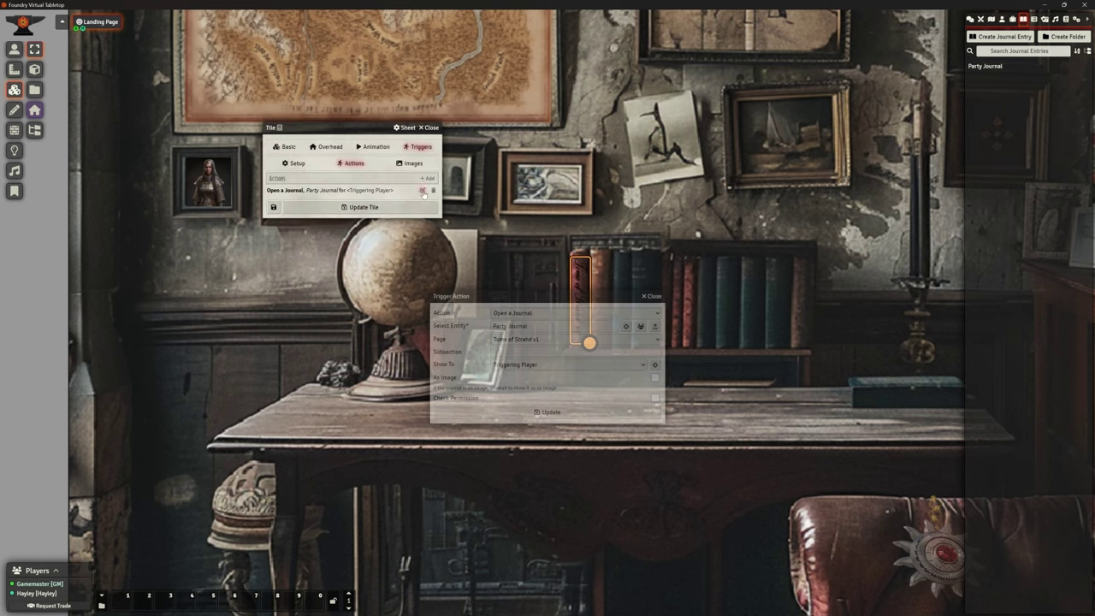
left_click(654, 377)
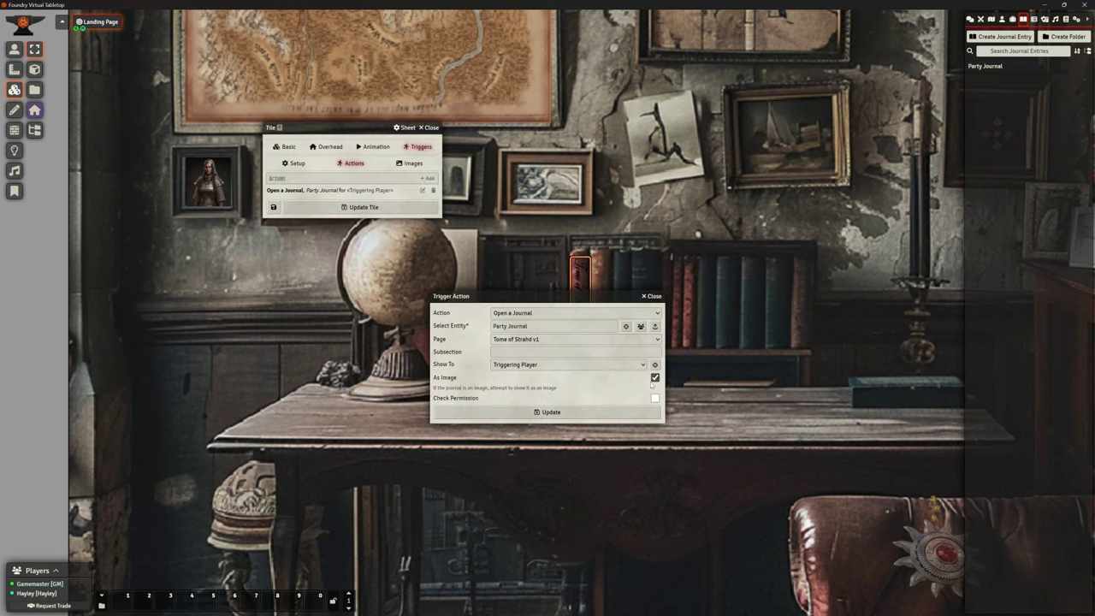
left_click(603, 412)
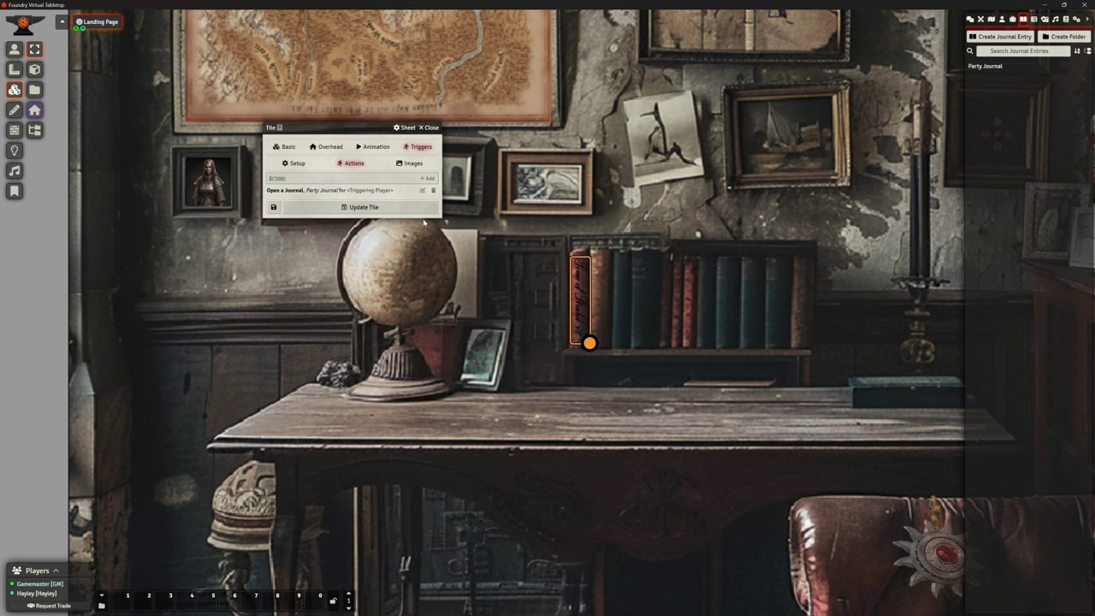
left_click(364, 207)
- Test-click the book spine under Token controls, then close the Party Journal
left_click(14, 50)
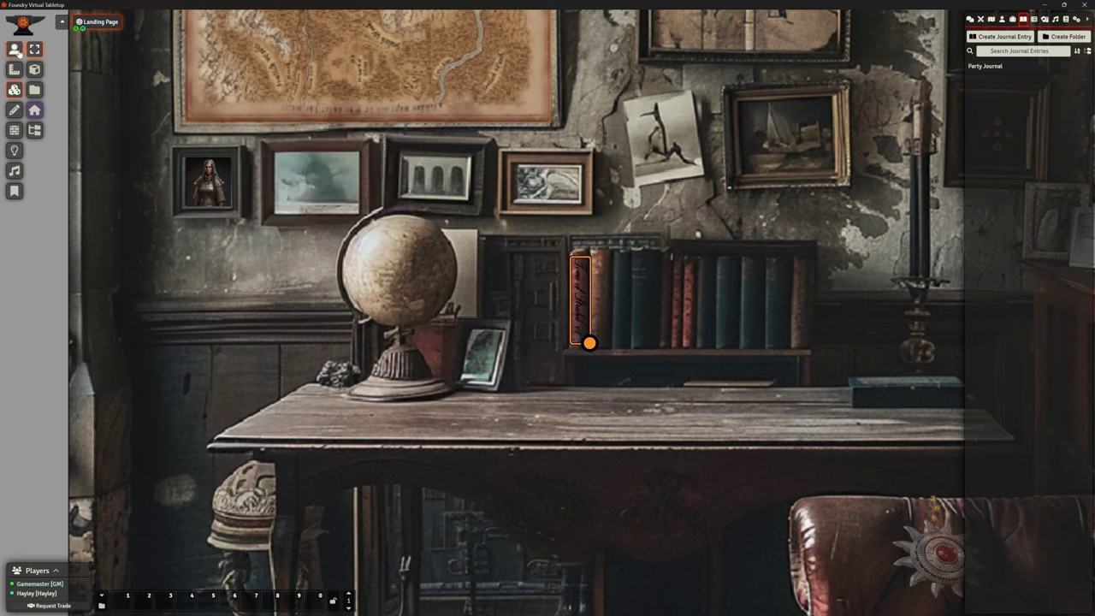
left_click(575, 299)
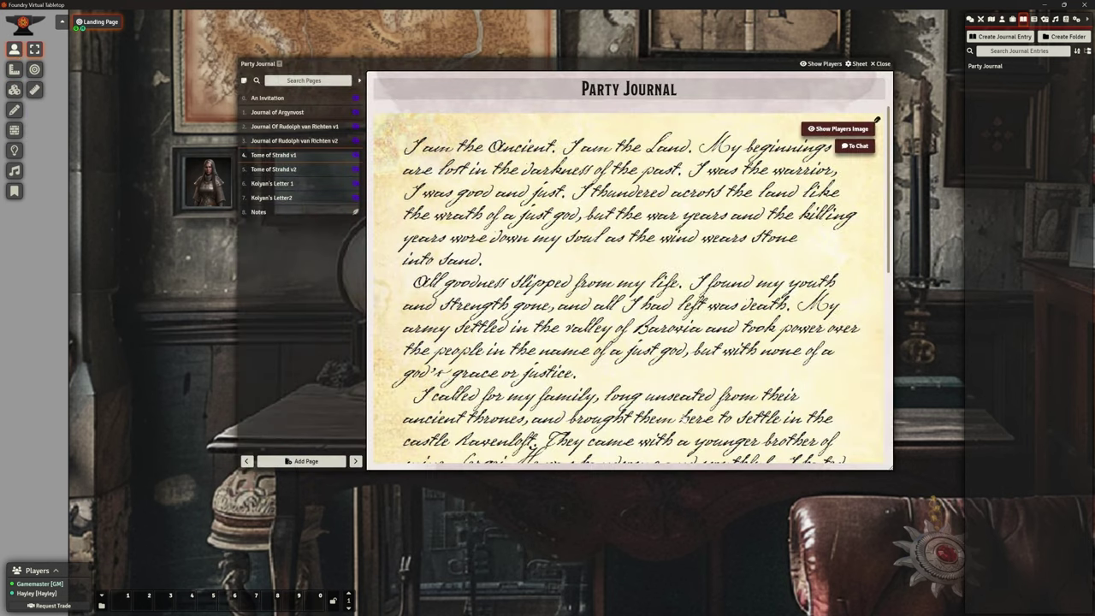
scroll(698, 221, "down", 5)
scroll(698, 227, "up", 5)
scroll(698, 230, "down", 3)
scroll(697, 227, "up", 3)
left_click(880, 64)
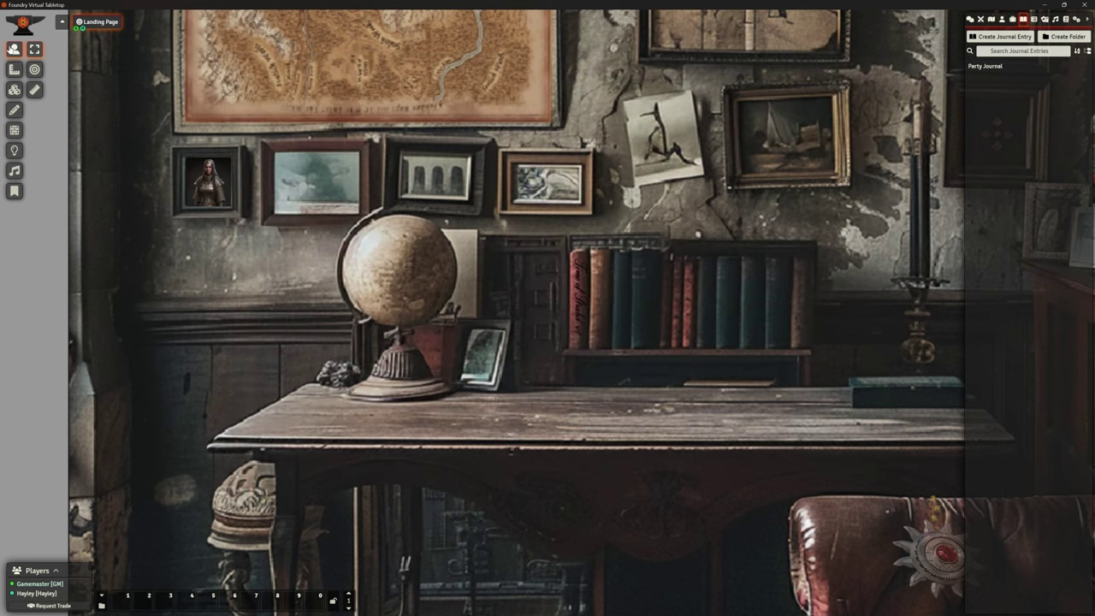
- Nudge the Tome of Strahd book tile up the shelf and set its width to 115
left_click(14, 89)
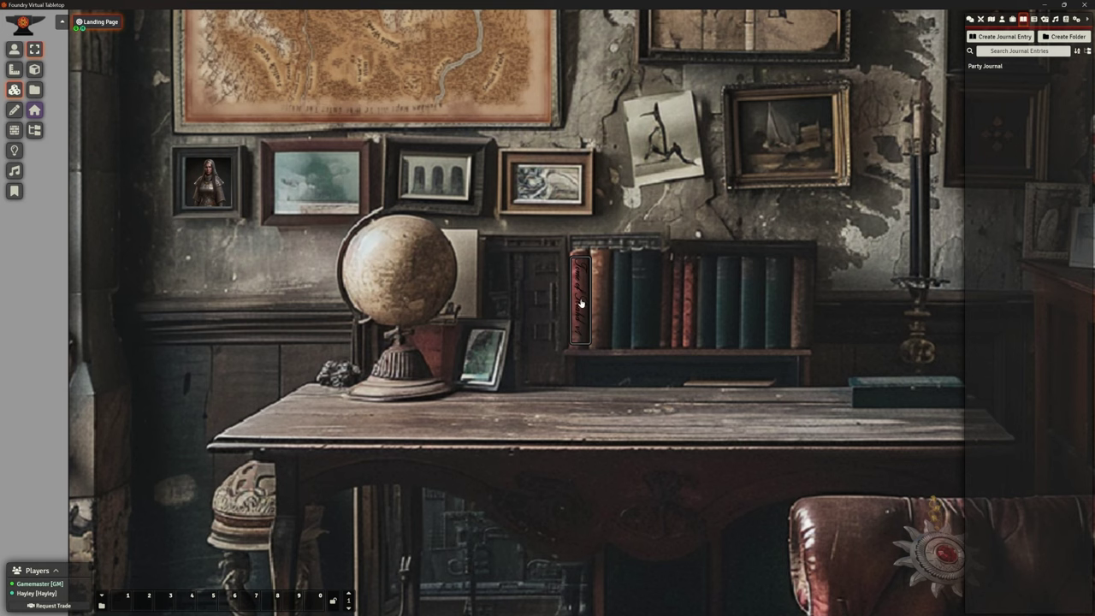
left_click_drag(581, 303, 581, 331)
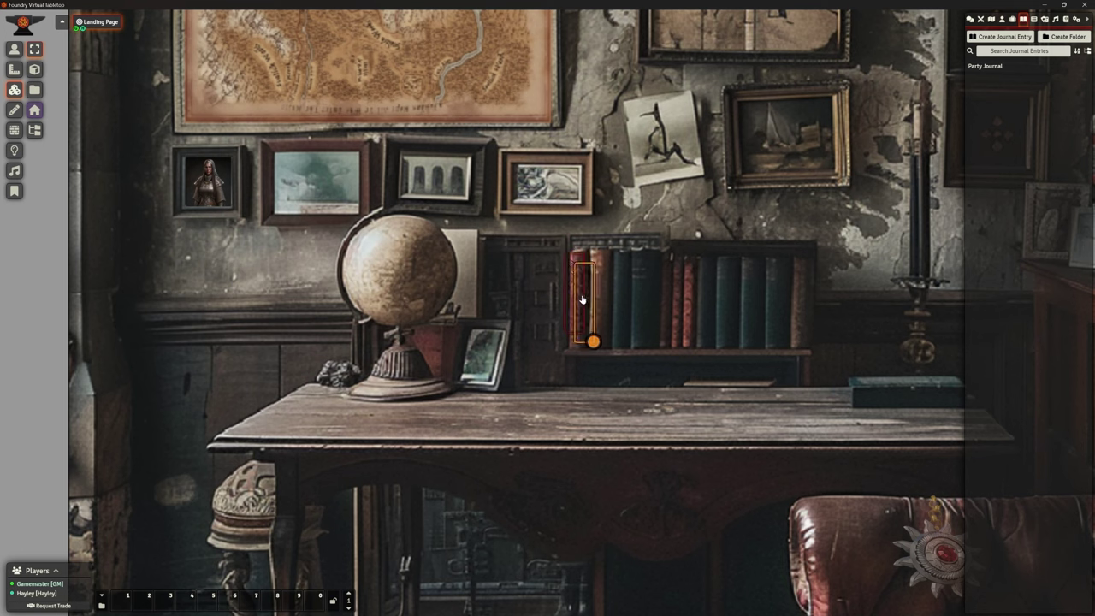
double_click(583, 291)
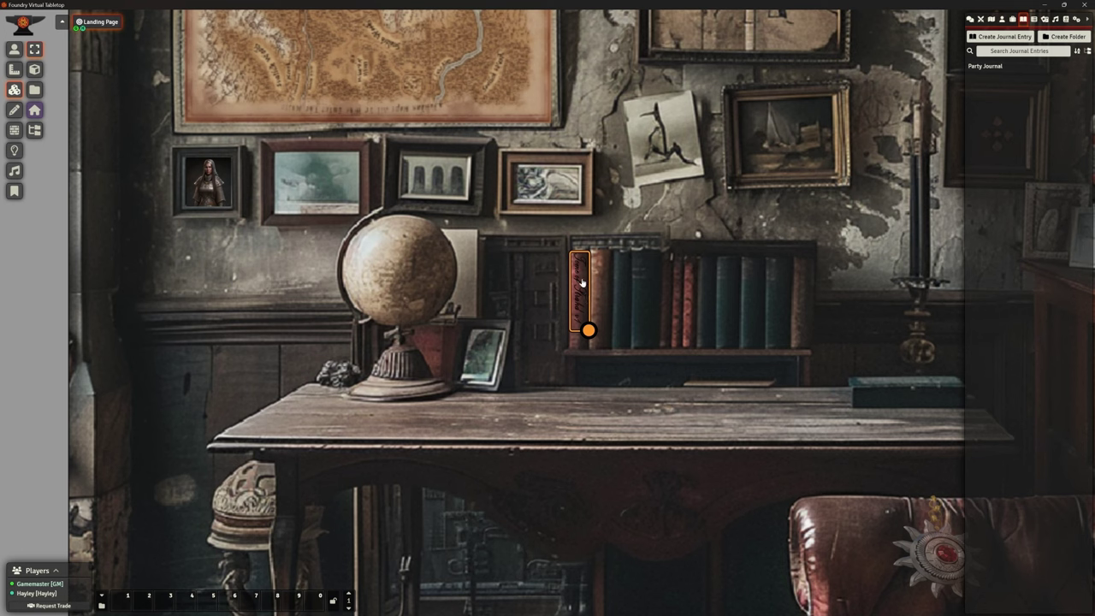
left_click(285, 147)
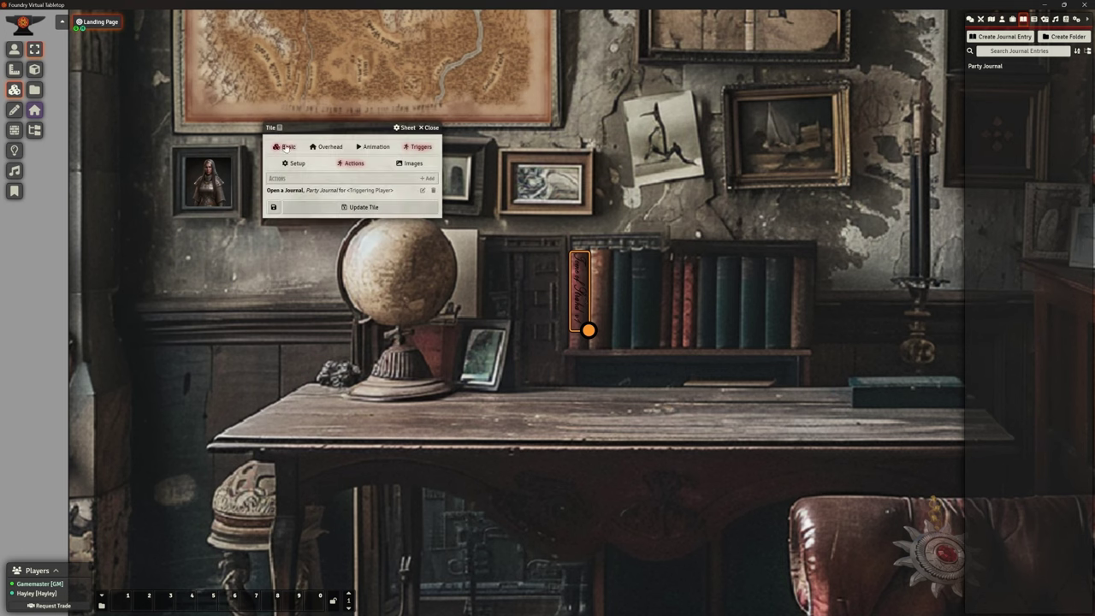
double_click(352, 221)
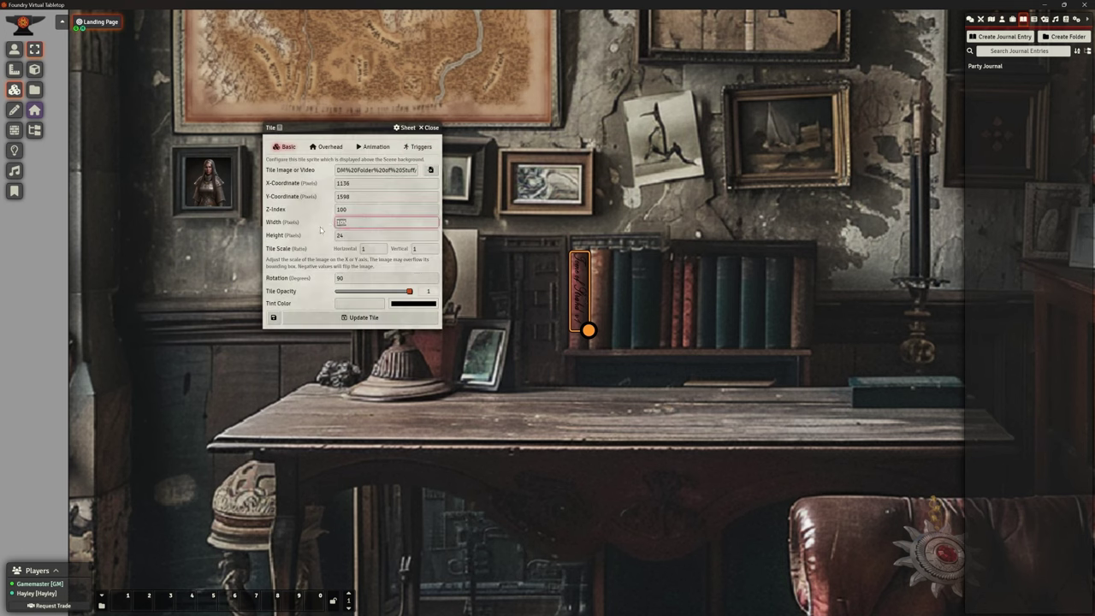
type("115")
left_click(358, 320)
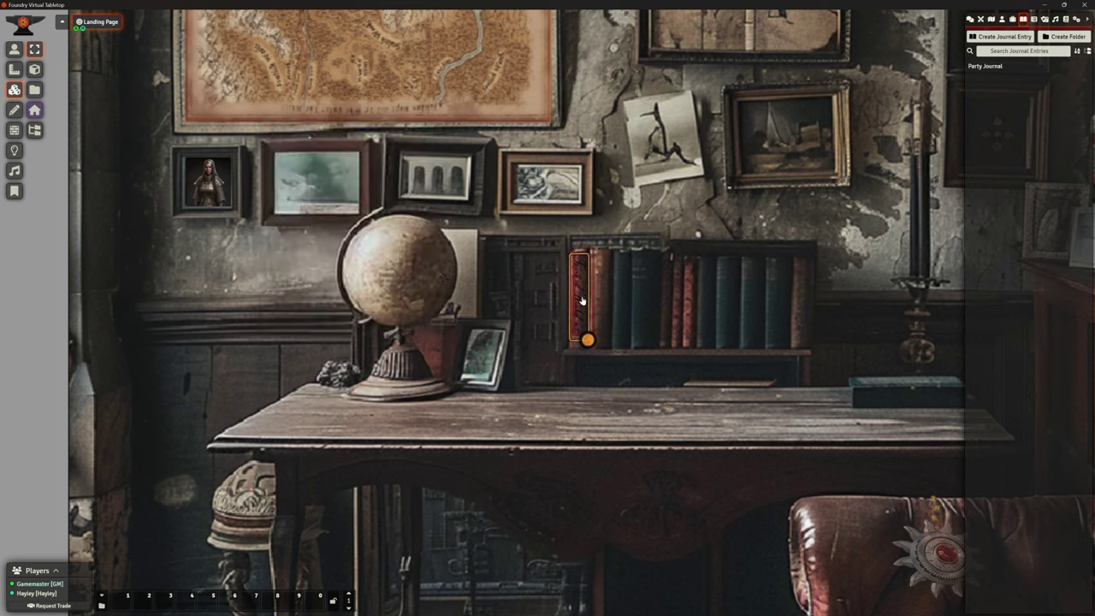
left_click(14, 49)
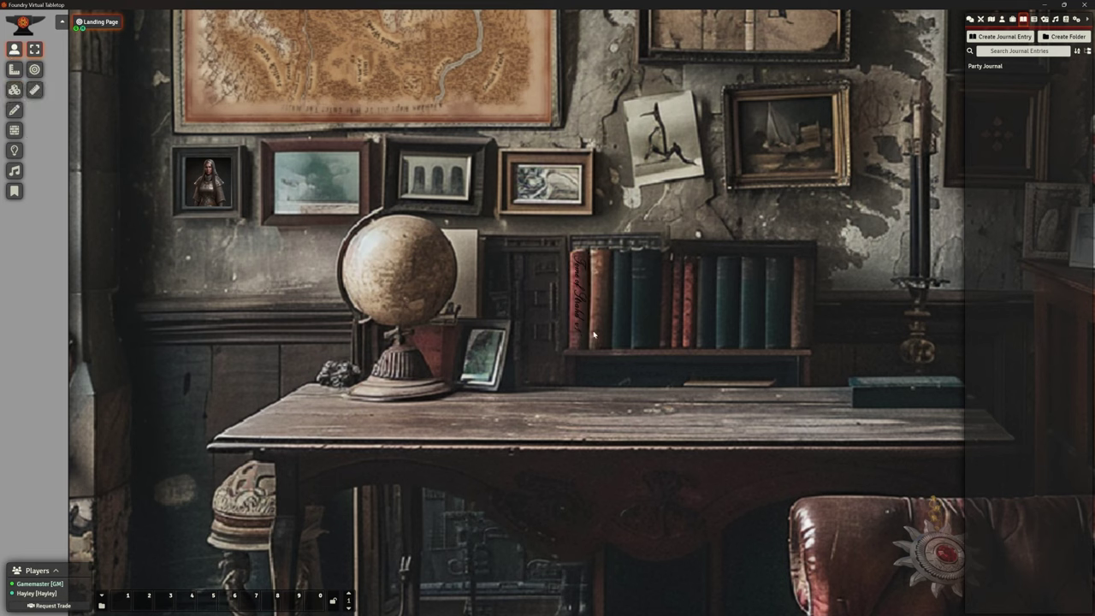
left_click(13, 89)
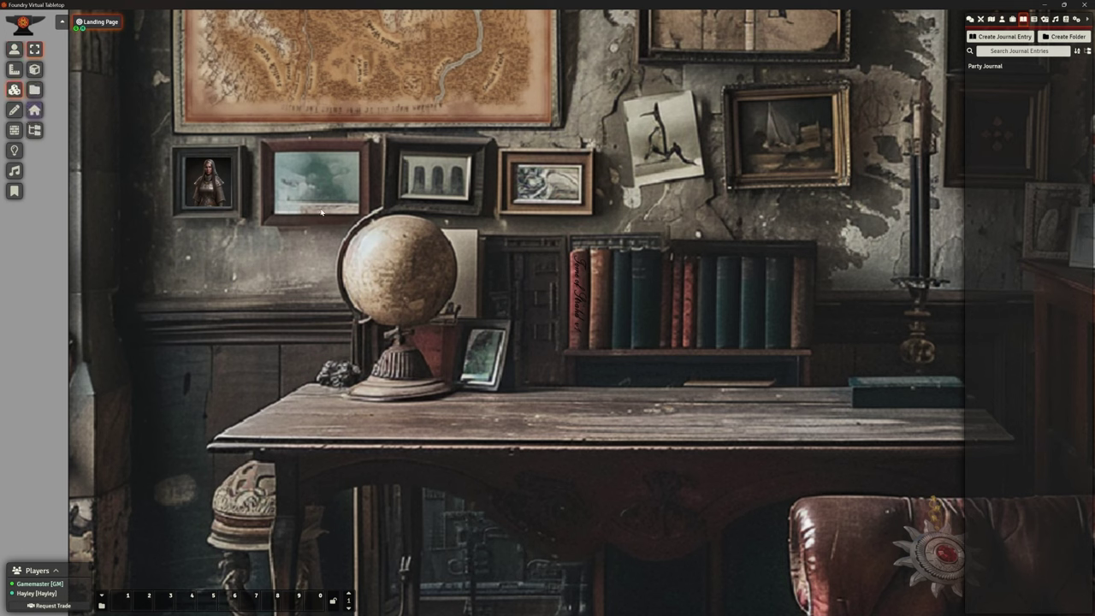
- Duplicate the Tome of Strahd tile beside the first and give it the TomeOfStrahdv2.png image
left_click(579, 299)
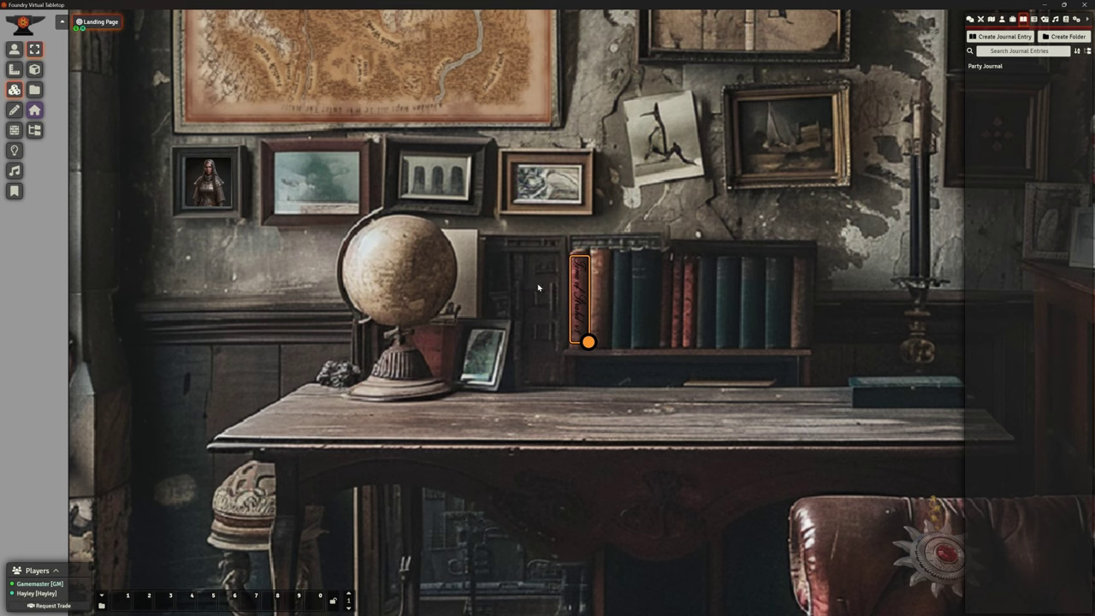
key("ctrl+c")
key("ctrl+v")
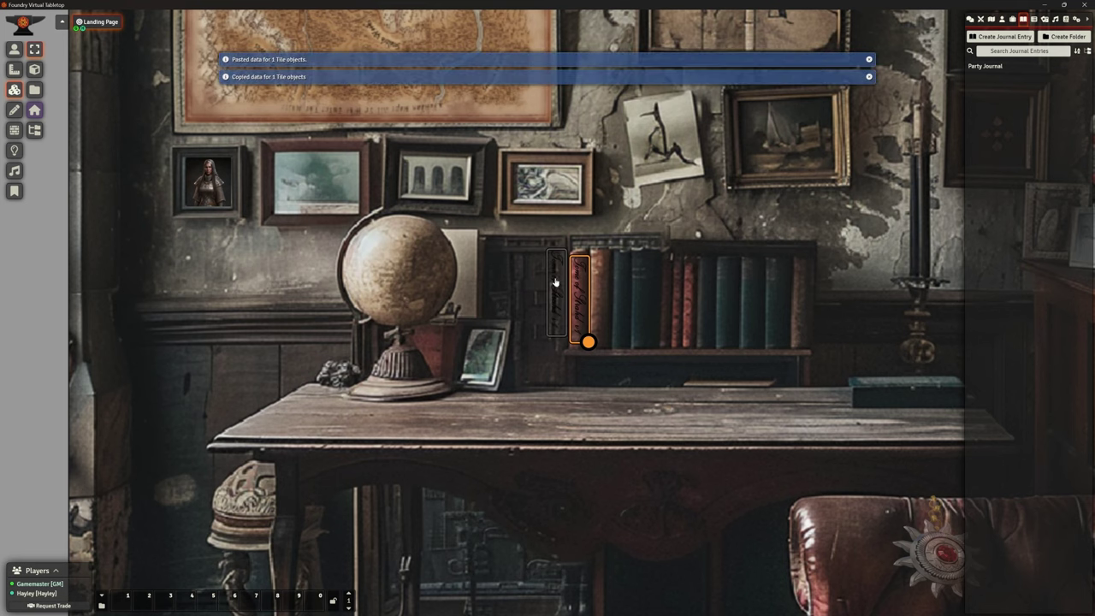
left_click_drag(555, 282, 599, 303)
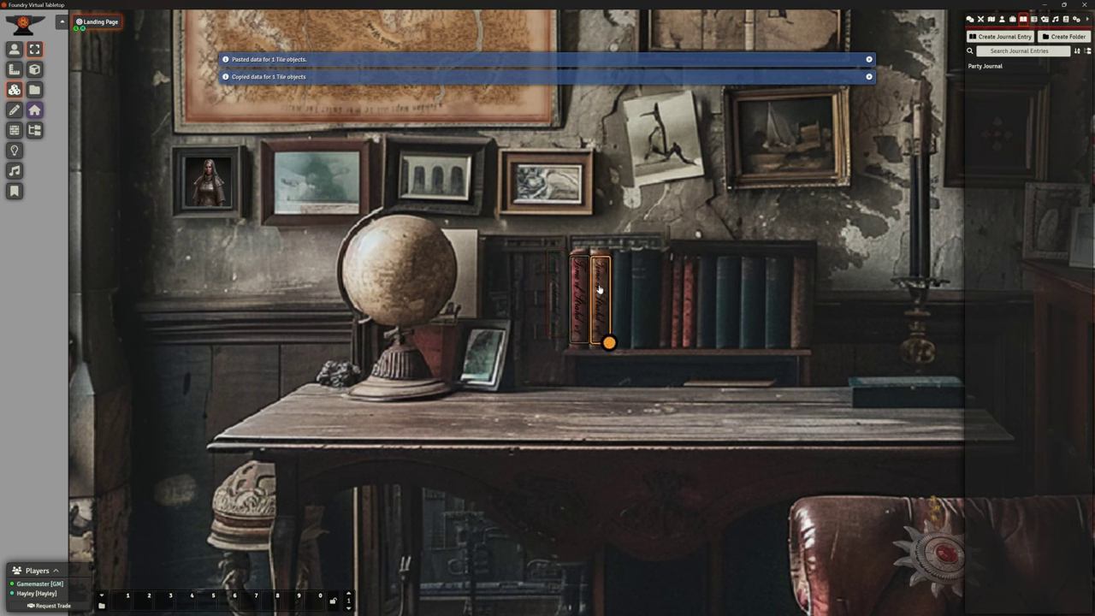
double_click(599, 293)
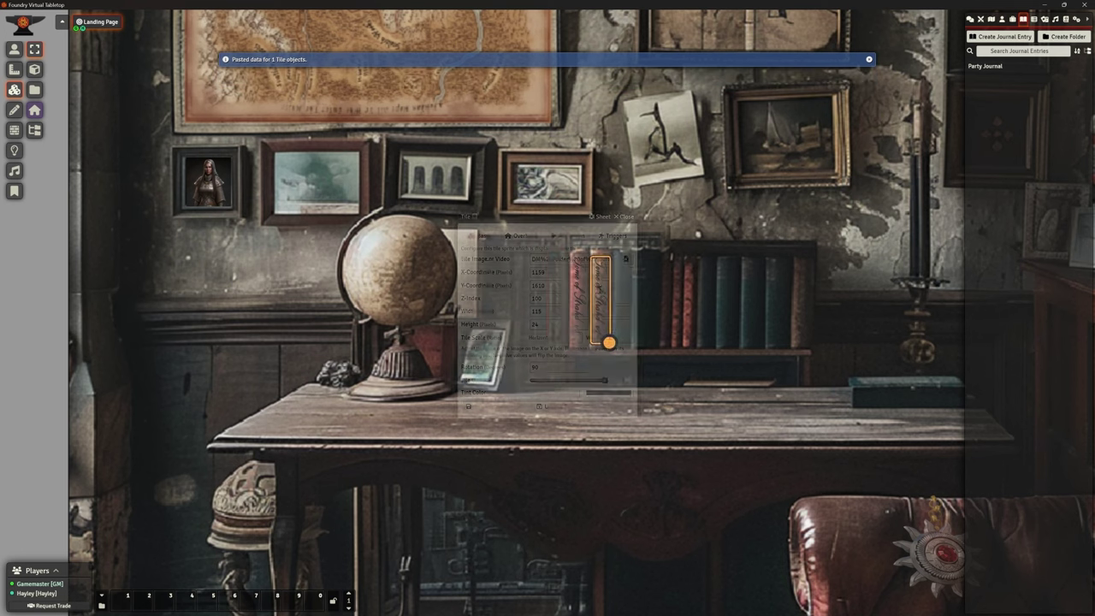
left_click(626, 261)
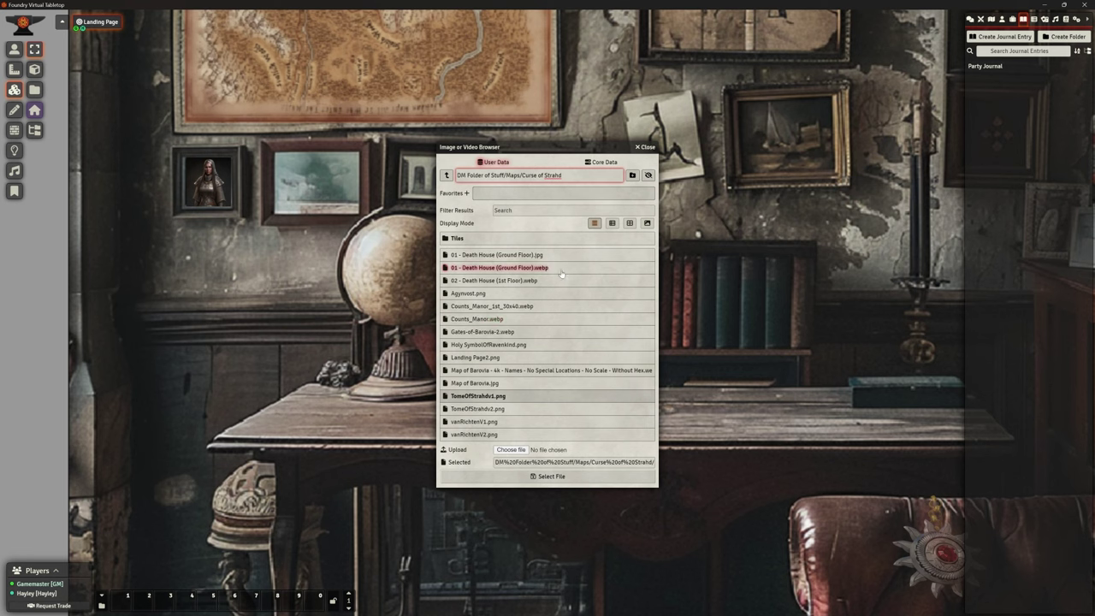
left_click(479, 409)
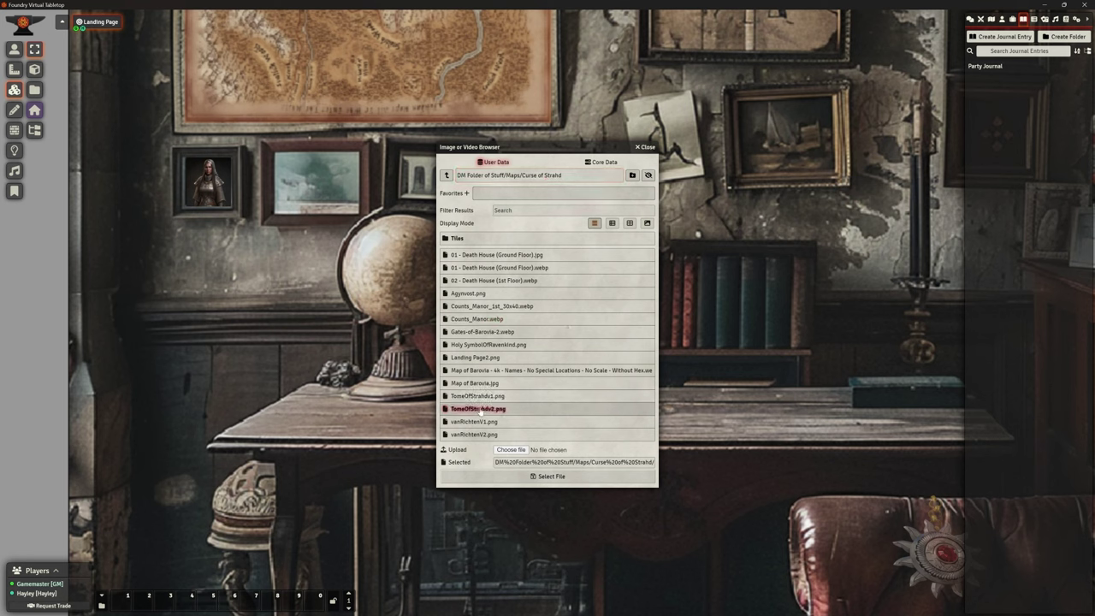
left_click(533, 477)
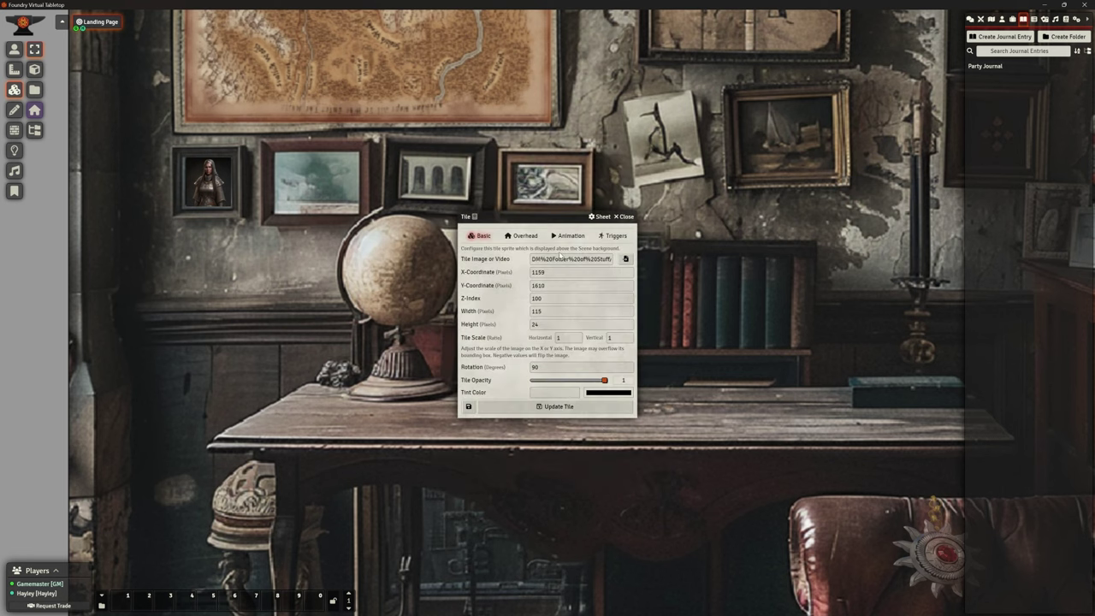
- Point the copy's Open a Journal action to the Tome of Strahd v2 page, with As Image off
left_click(613, 236)
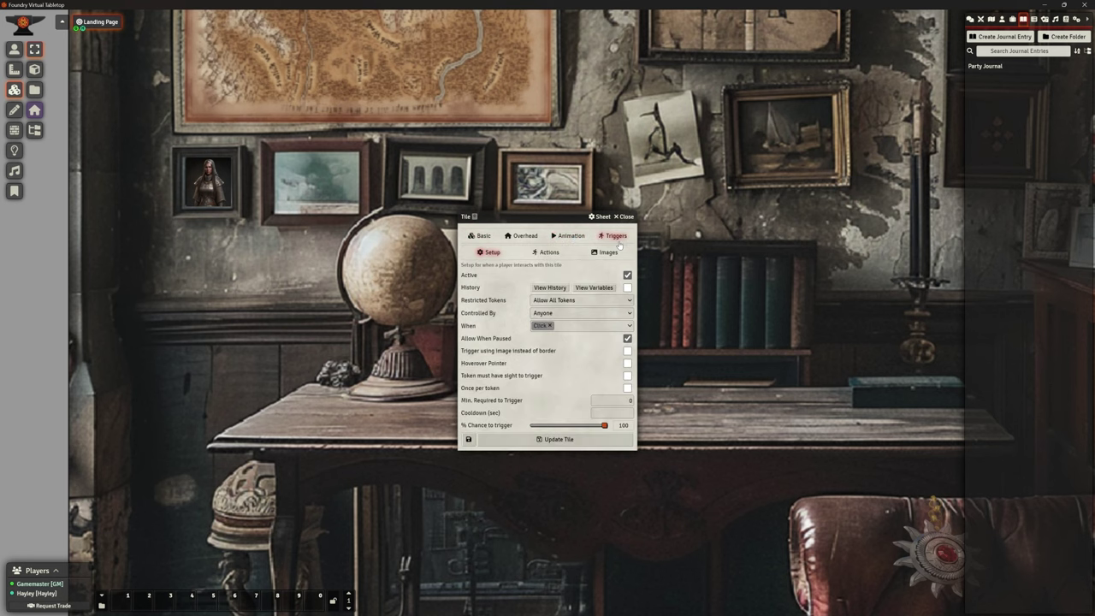
left_click(548, 251)
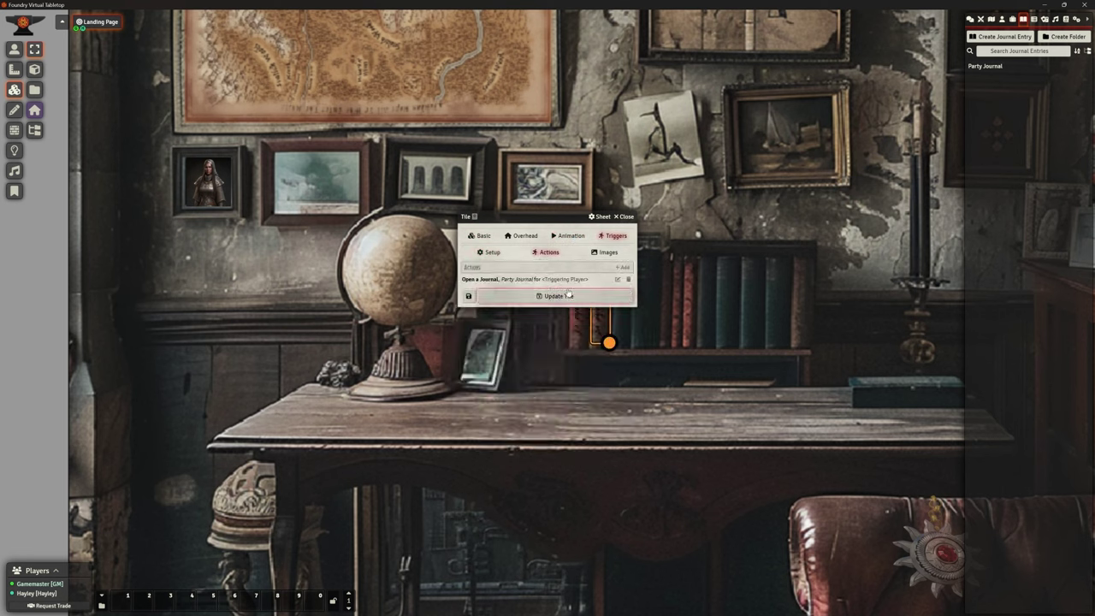
left_click(618, 280)
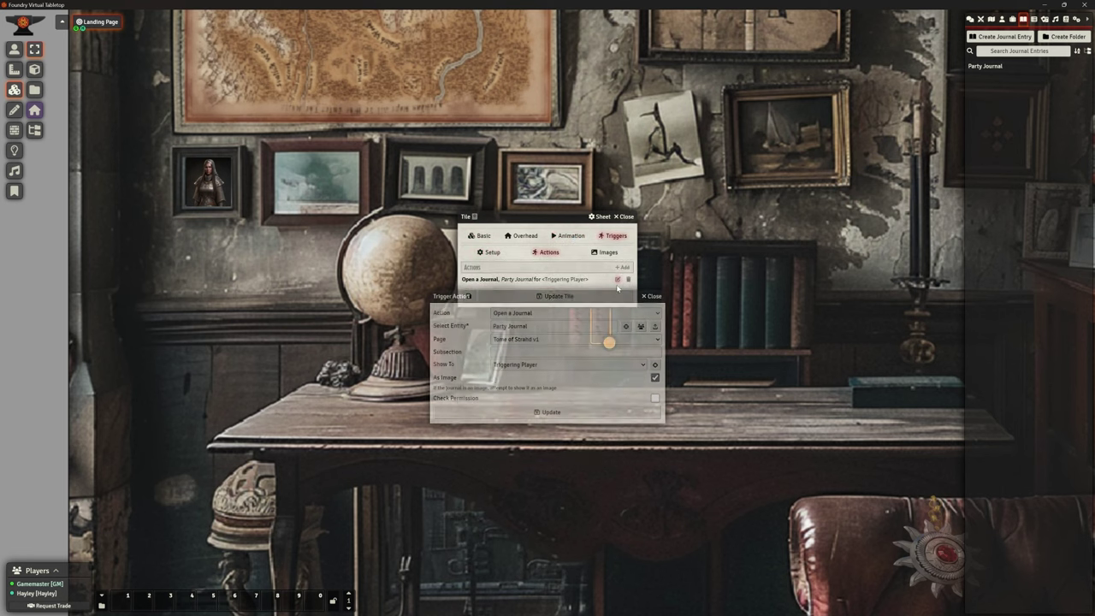
left_click(537, 338)
left_click(549, 384)
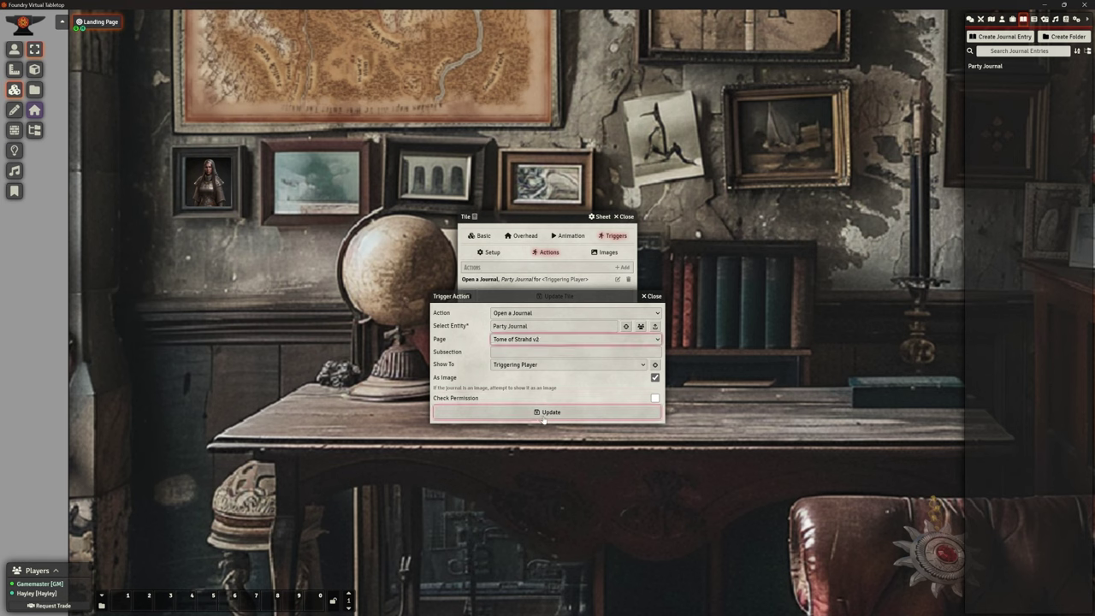
left_click(655, 377)
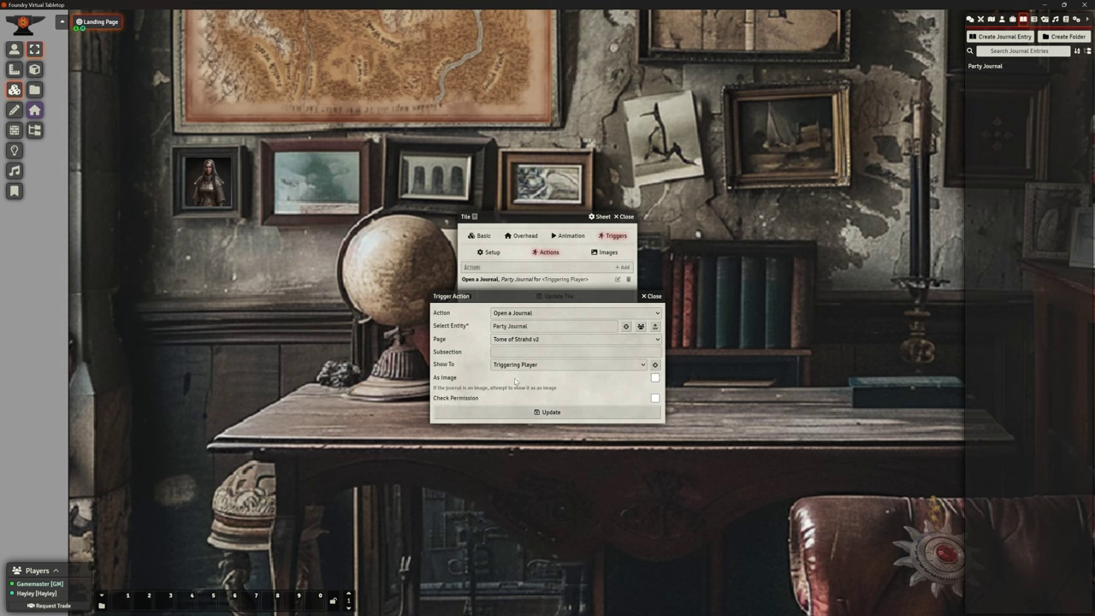
left_click(550, 411)
left_click(550, 299)
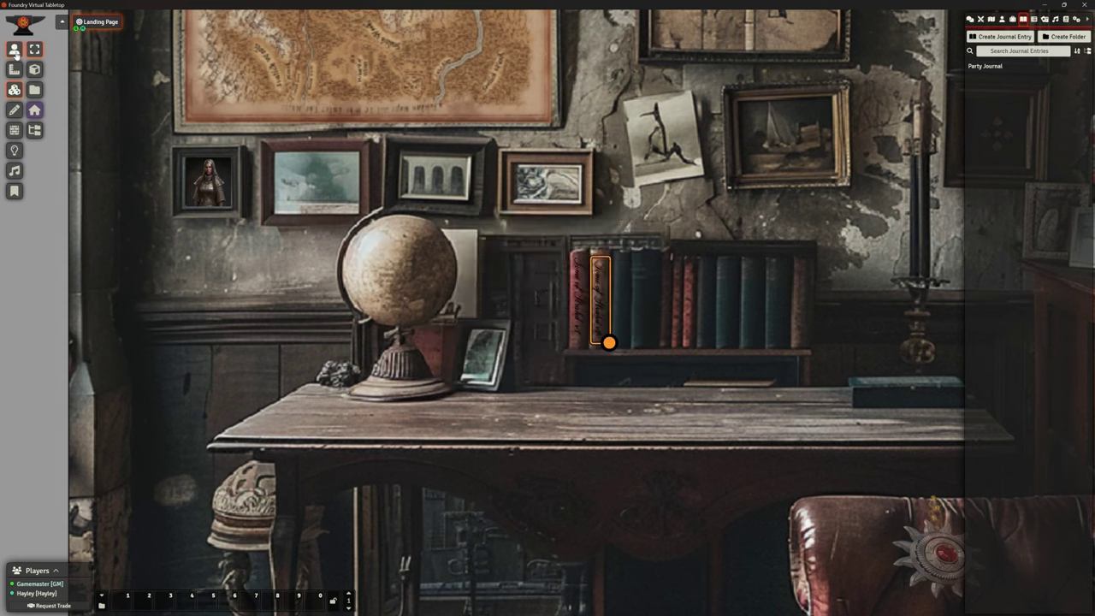
left_click(14, 48)
left_click(579, 286)
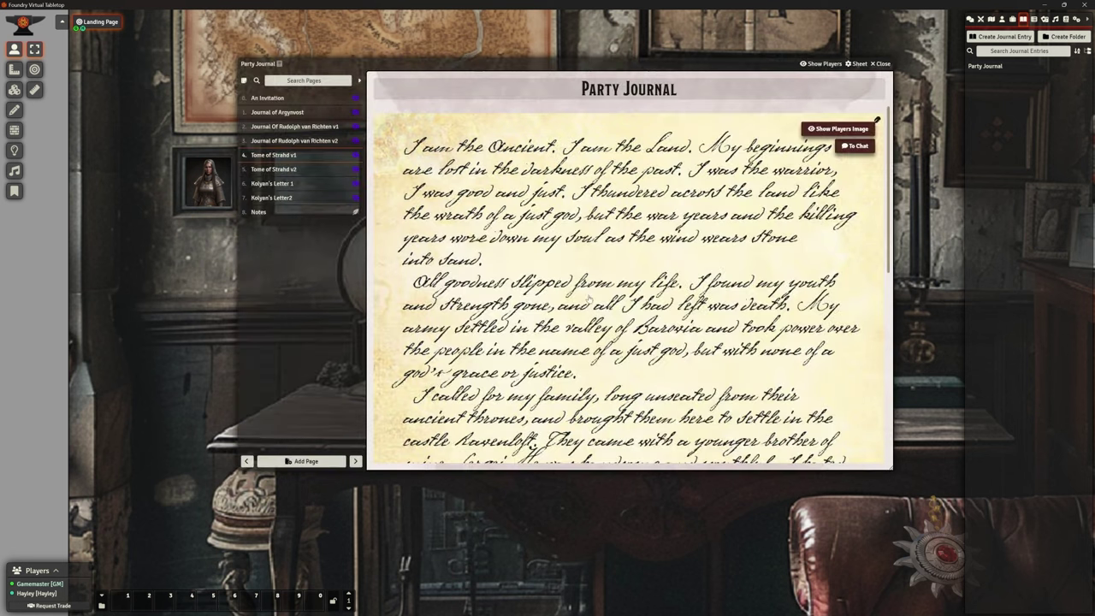
left_click(882, 65)
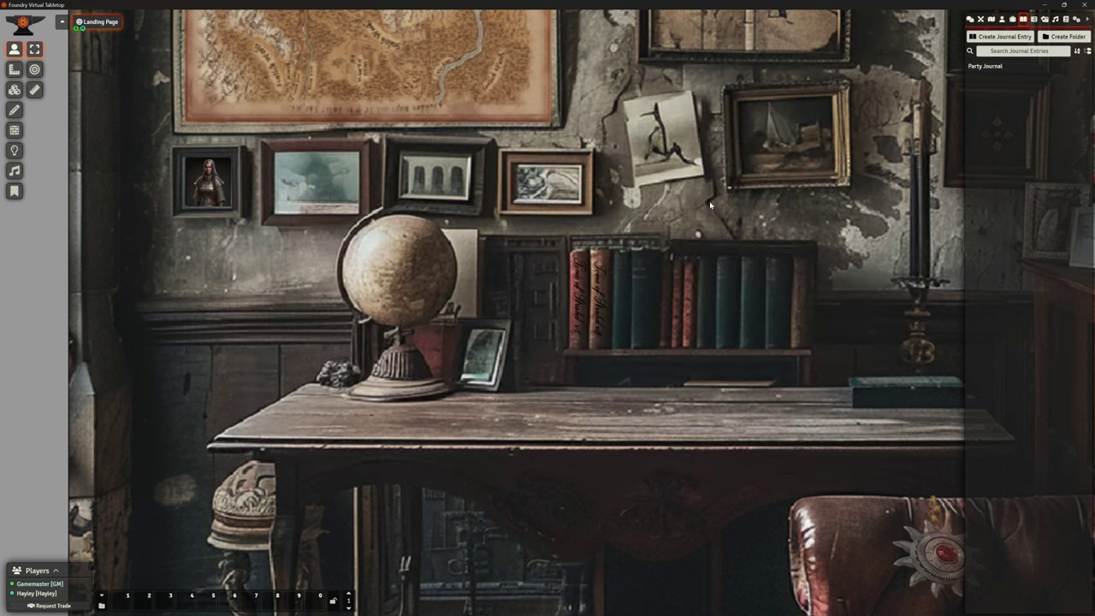
left_click(596, 284)
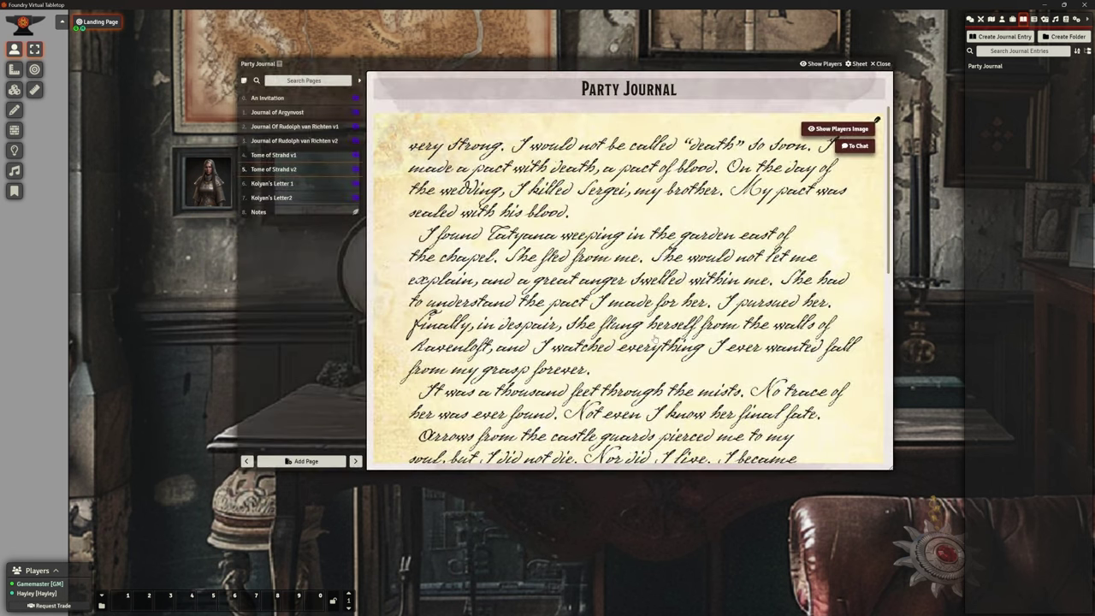
left_click(883, 65)
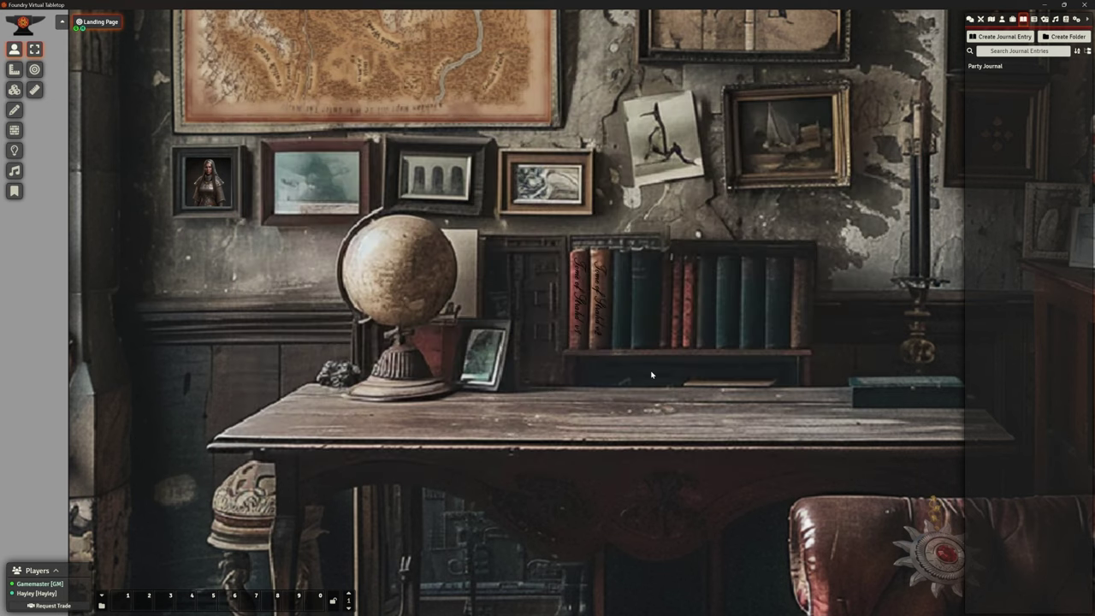
scroll(539, 371, "down", 6)
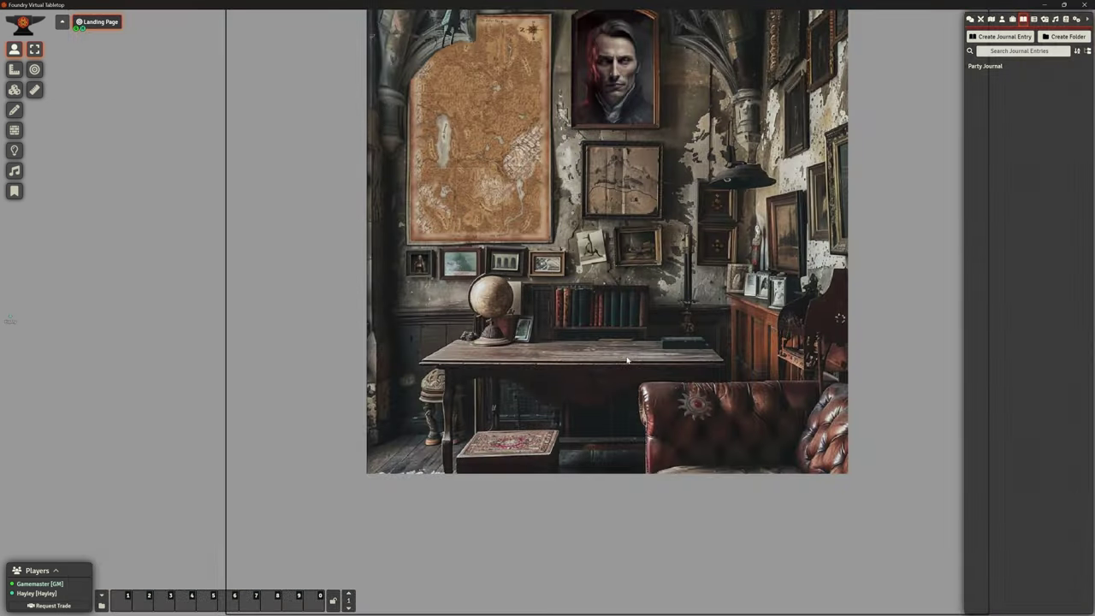
scroll(562, 248, "up", 6)
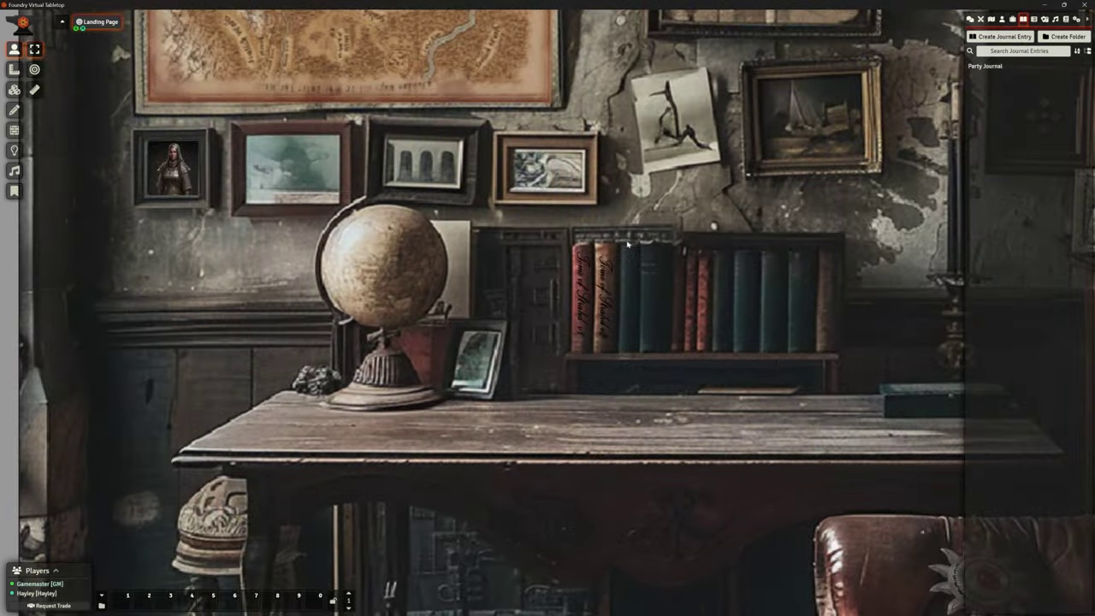
scroll(623, 234, "down", 5)
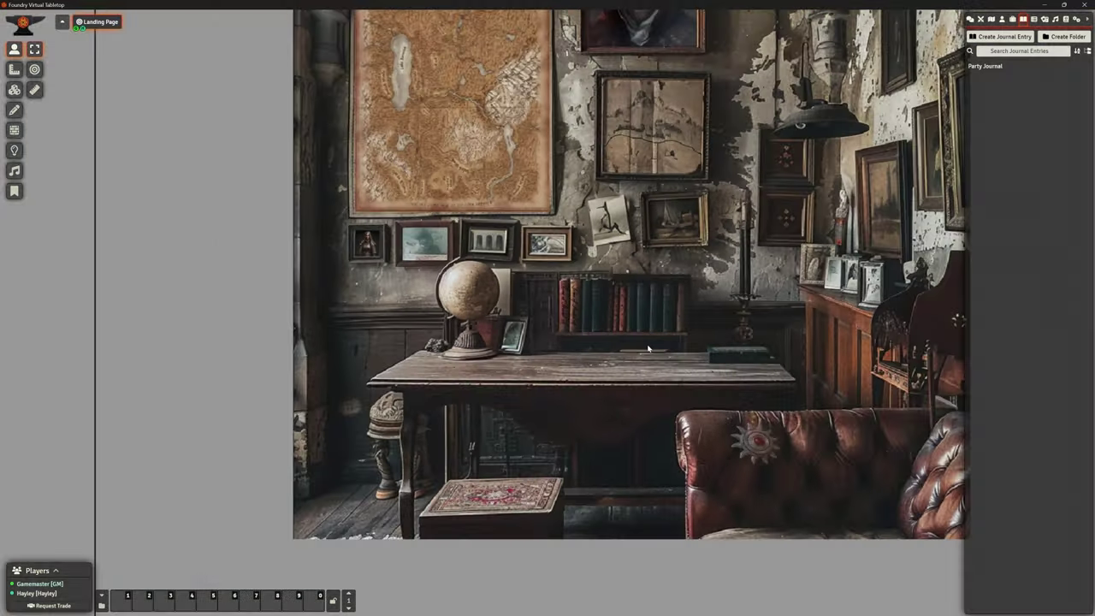
left_click(564, 297)
key("Escape")
left_click(985, 66)
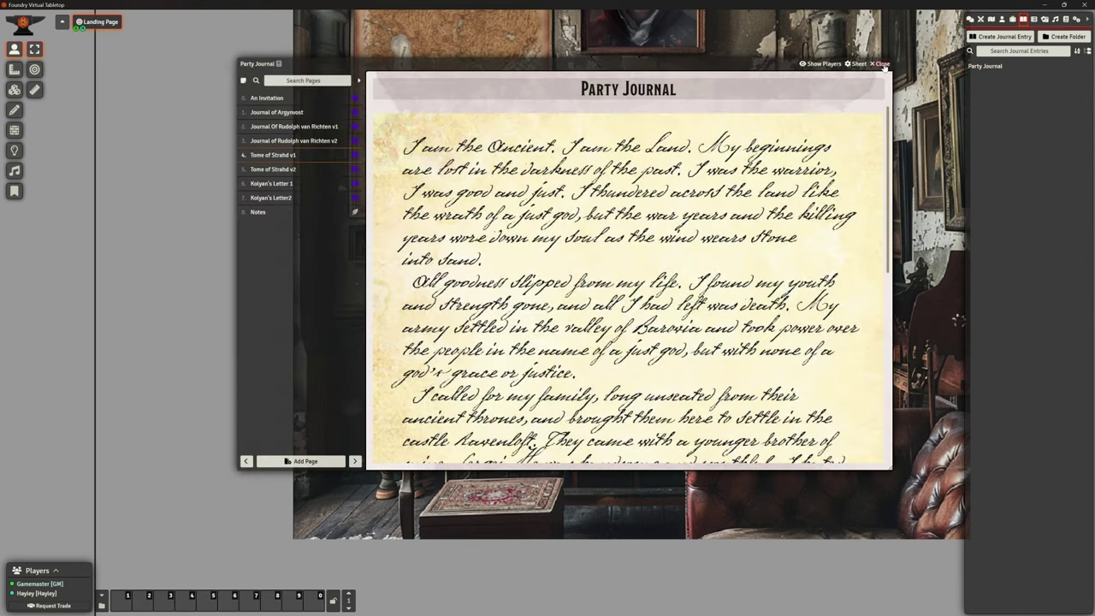
left_click(882, 64)
scroll(597, 253, "up", 3)
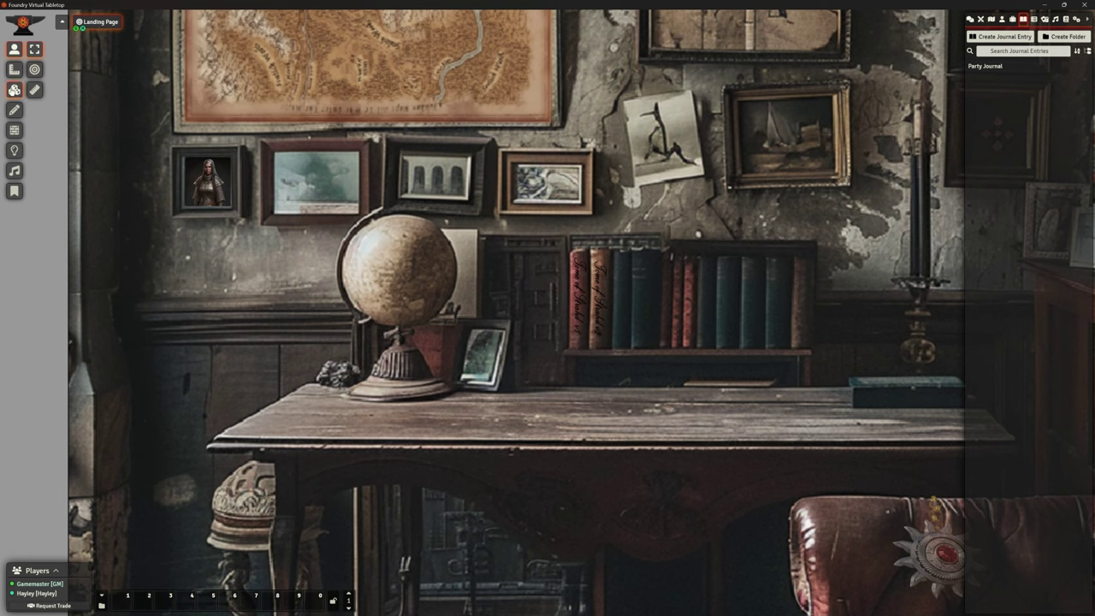
left_click(14, 89)
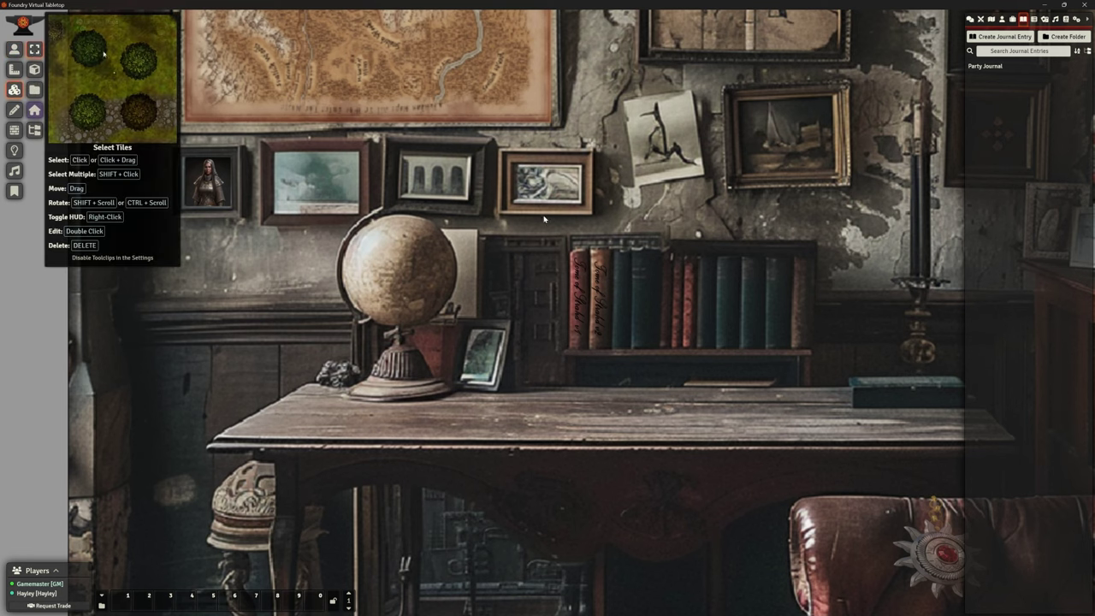
- Duplicate the second Tome of Strahd tile further right and give it the vanRichtenV1.png image
left_click(601, 289)
key("ctrl+c")
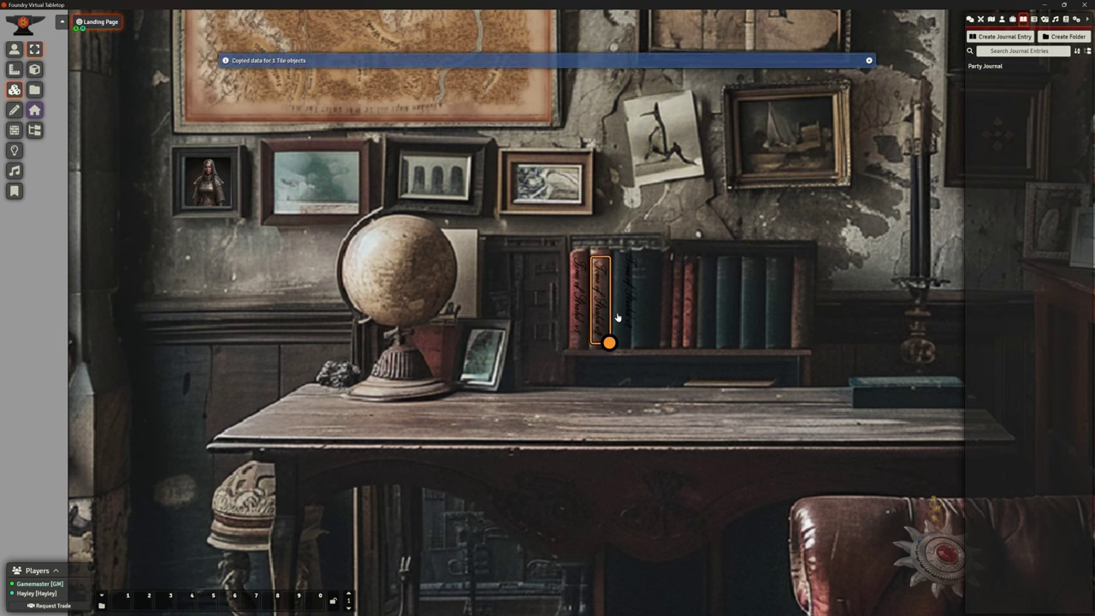
key("ctrl+v")
left_click_drag(631, 288, 725, 287)
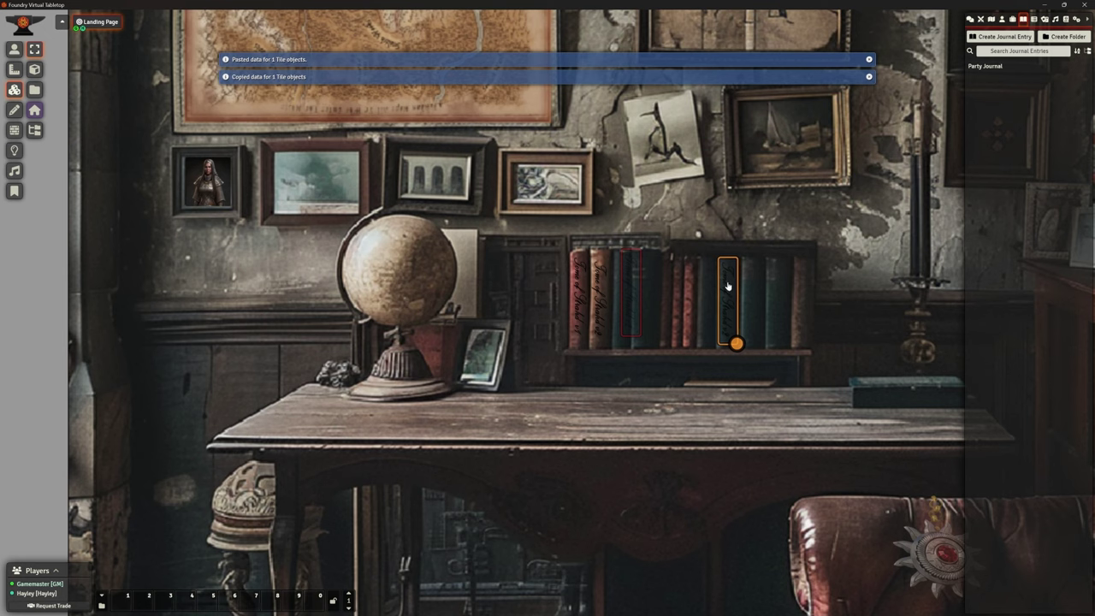
double_click(724, 294)
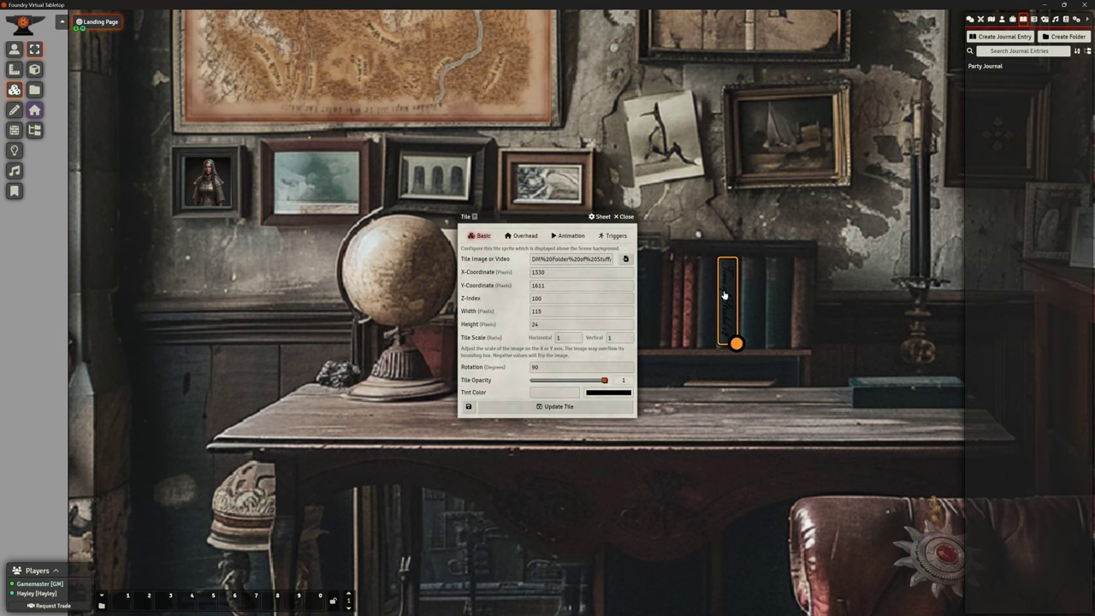
left_click(626, 258)
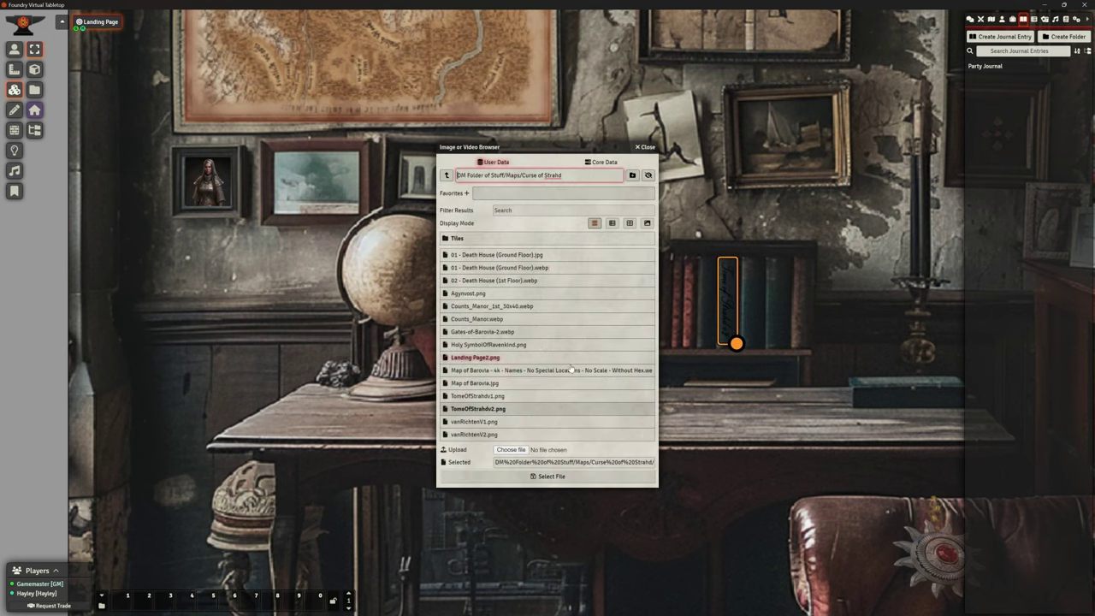
left_click(488, 422)
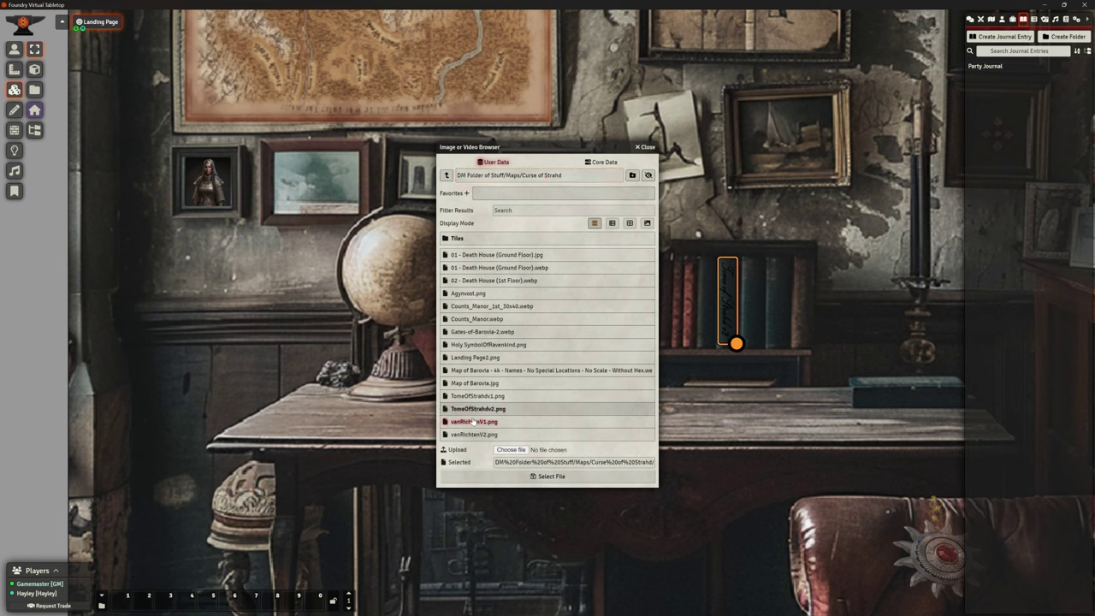
left_click(546, 476)
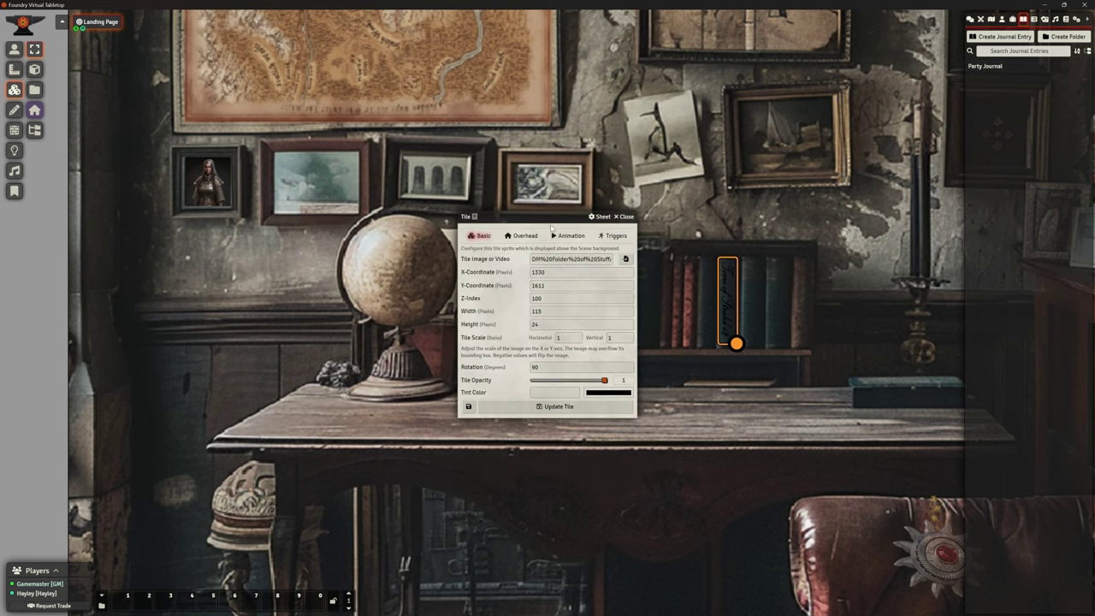
left_click(559, 406)
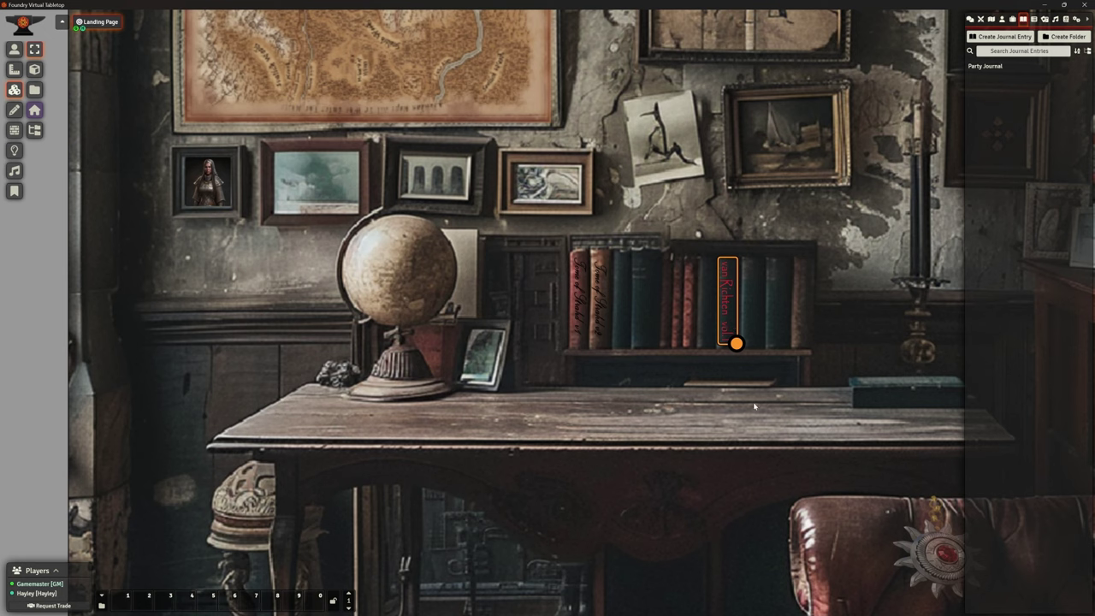
- Set the van Richten spine's Open a Journal action to the Journal Of Rudolph van Richten v1 page
key("t")
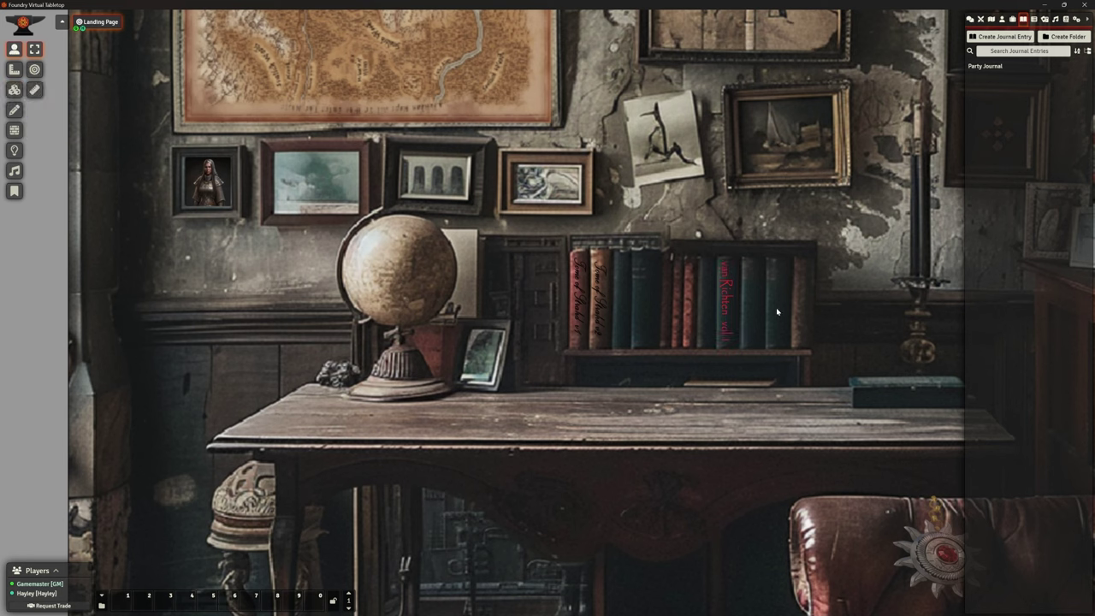
left_click(14, 89)
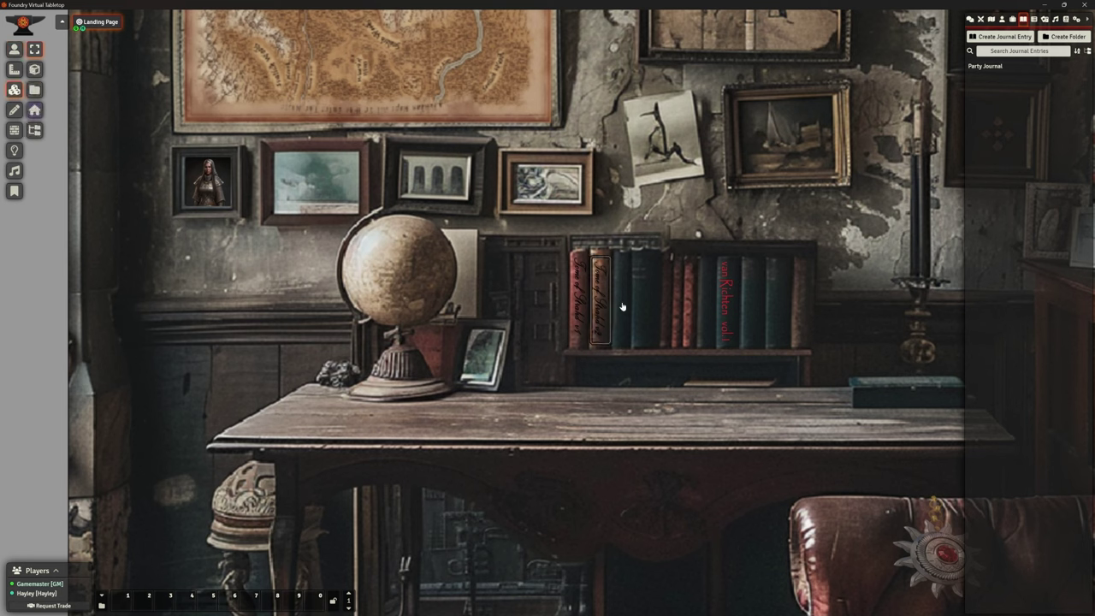
left_click(730, 305)
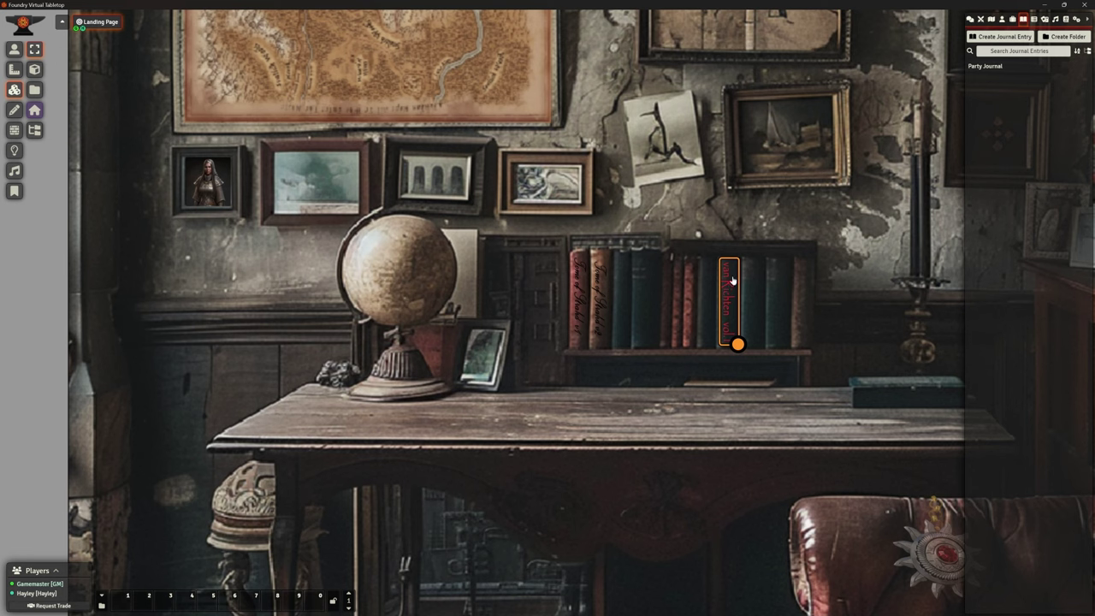
double_click(732, 281)
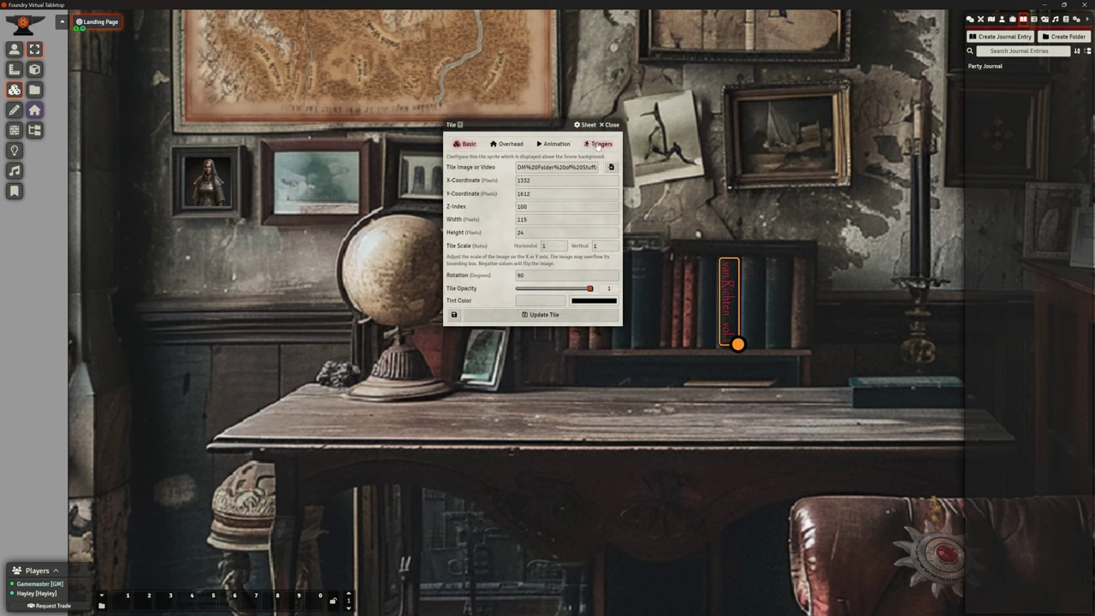
left_click(599, 144)
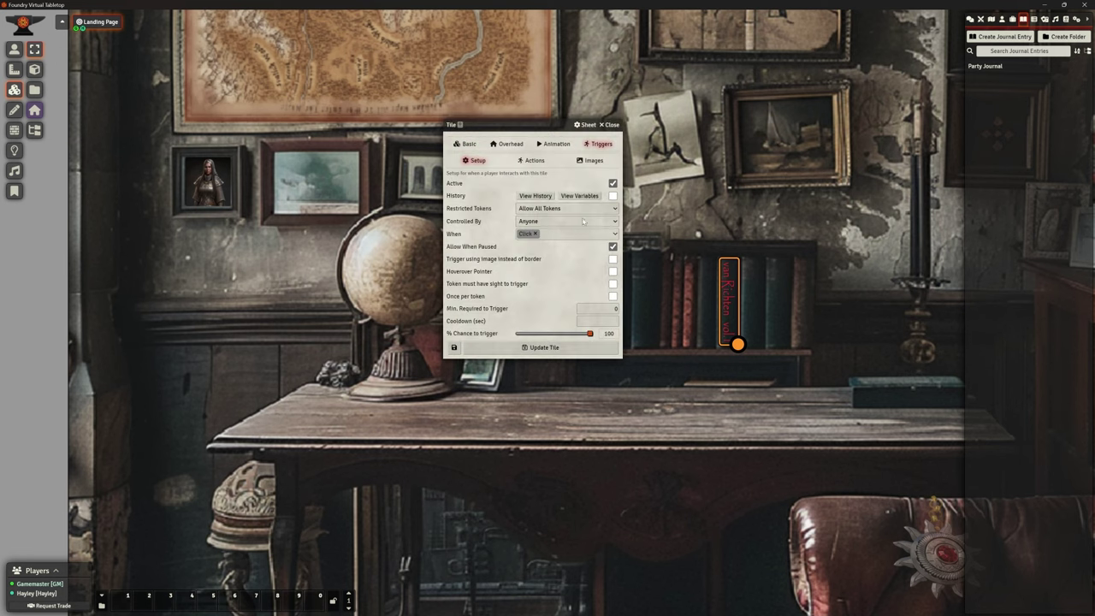
left_click(533, 161)
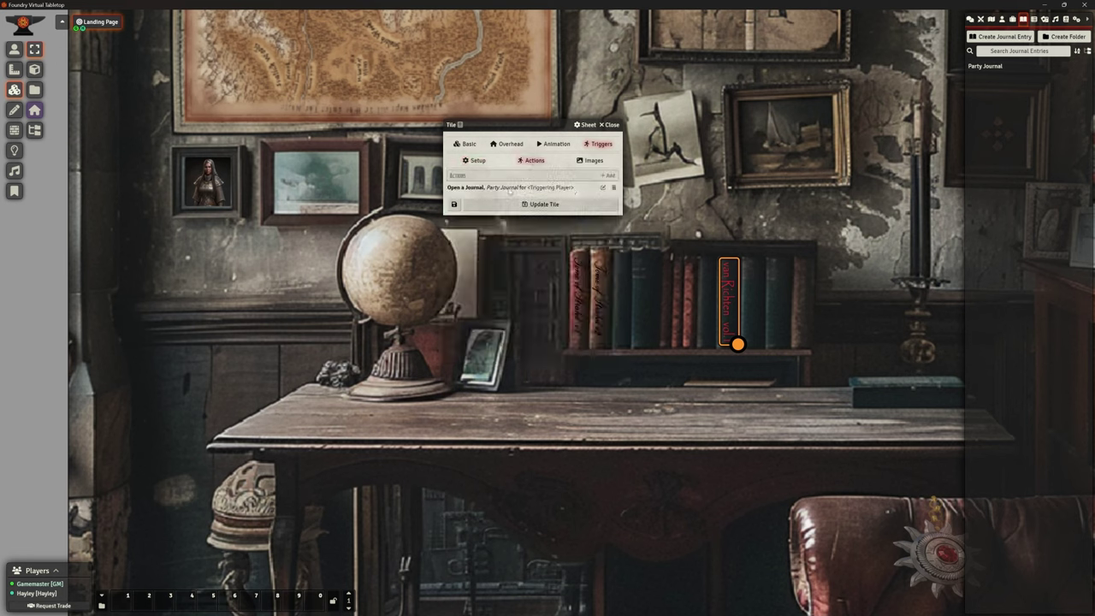
left_click(602, 187)
left_click(547, 338)
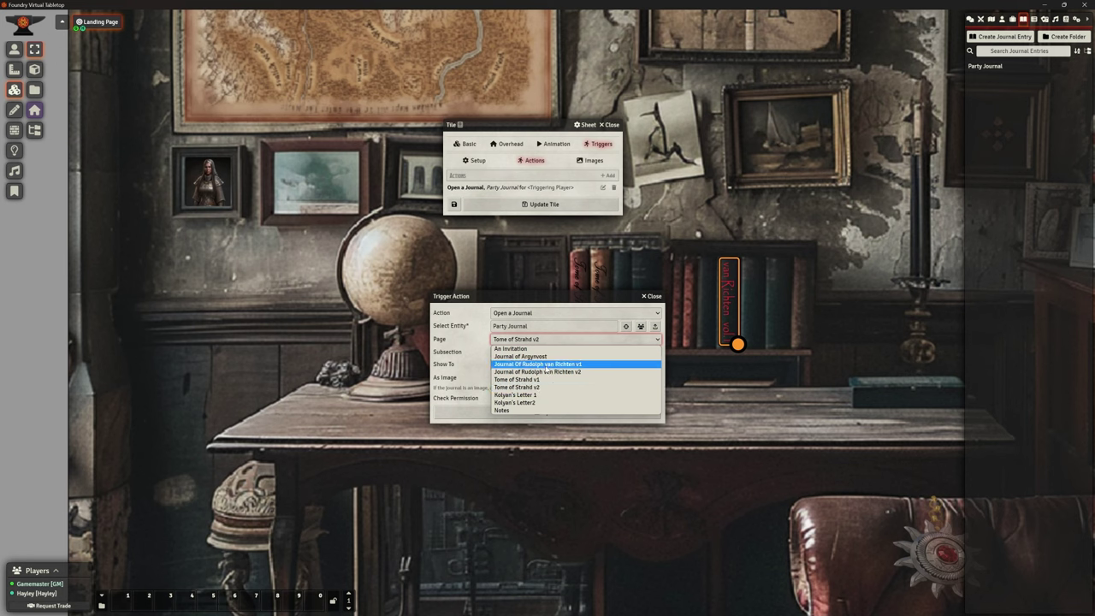
left_click(545, 365)
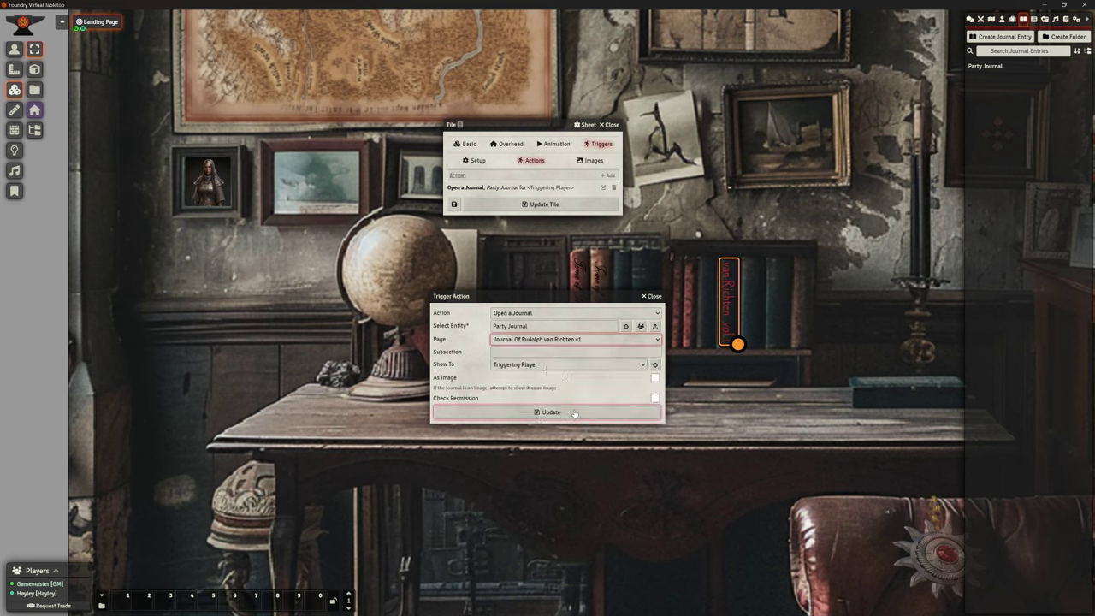
left_click(574, 412)
left_click(609, 124)
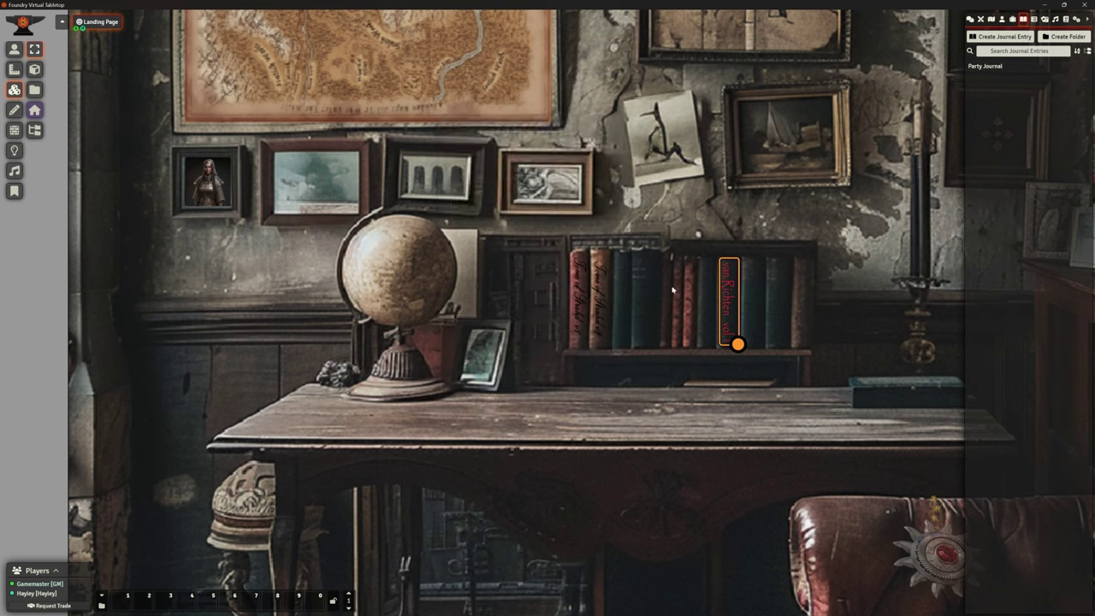
- Duplicate the van Richten spine to its right and give the copy the vanRichtenV2.png image
key("ctrl+c")
key("ctrl+v")
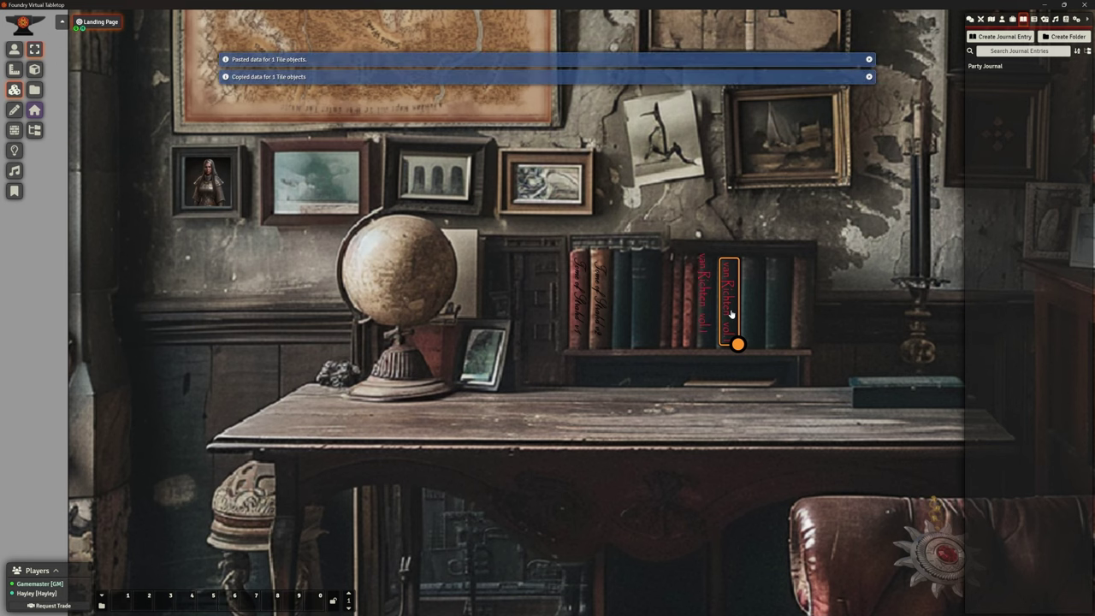
left_click_drag(730, 314, 751, 295)
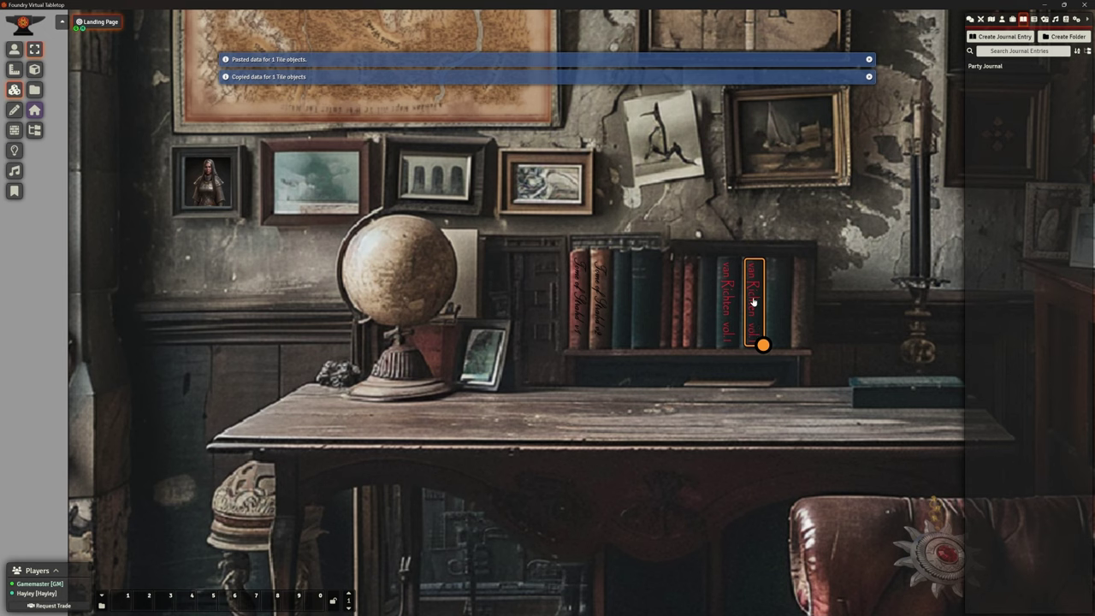
double_click(753, 302)
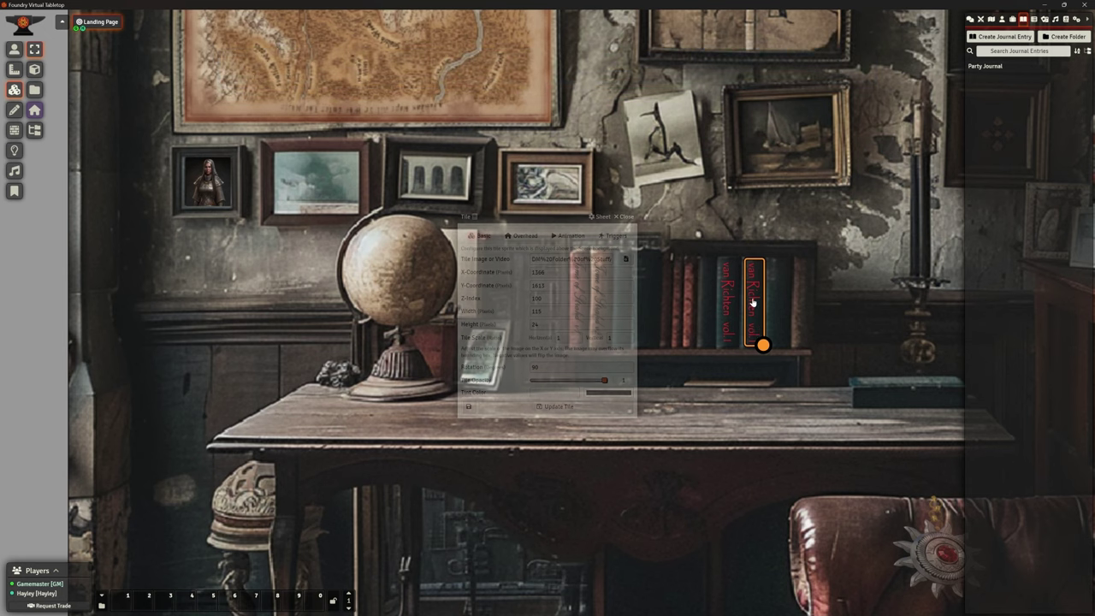
left_click(623, 259)
left_click(477, 433)
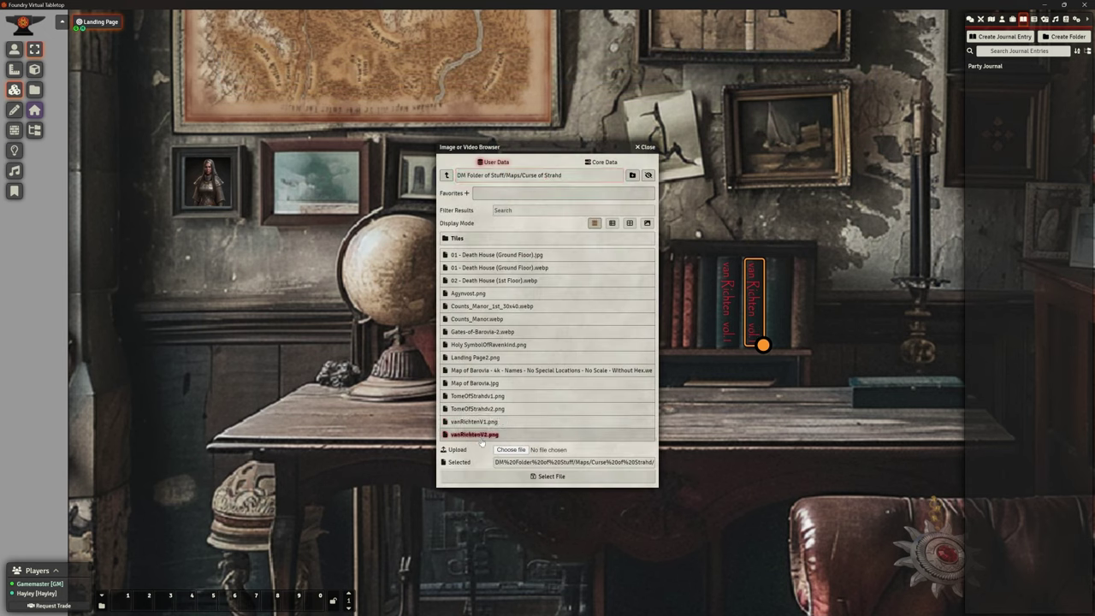
left_click(542, 479)
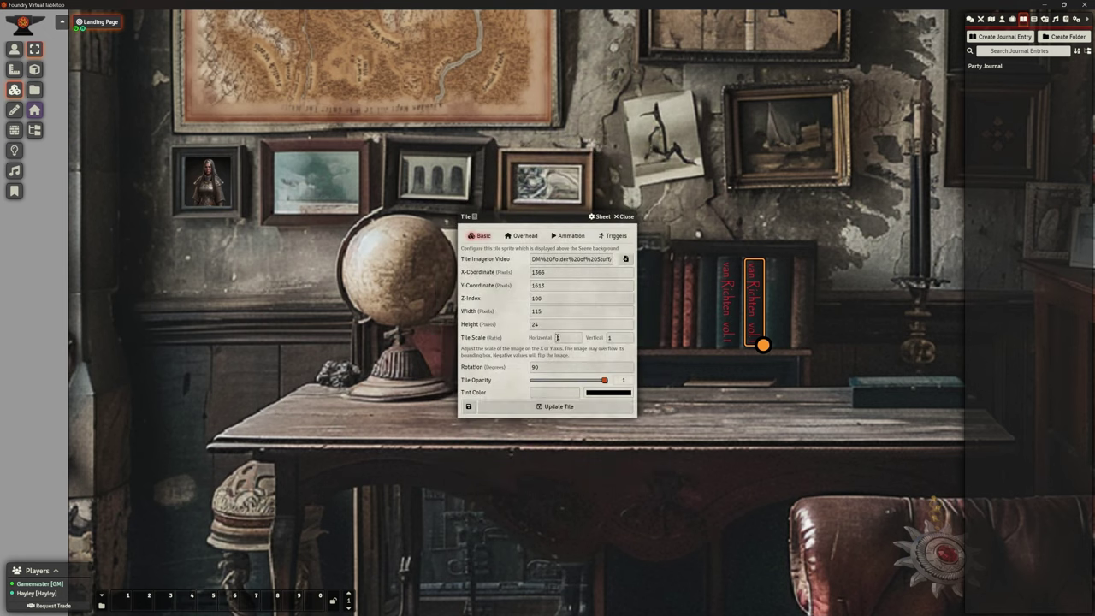
- Set the copy's Open a Journal action to the Journal of Rudolph van Richten v2 page
left_click(613, 235)
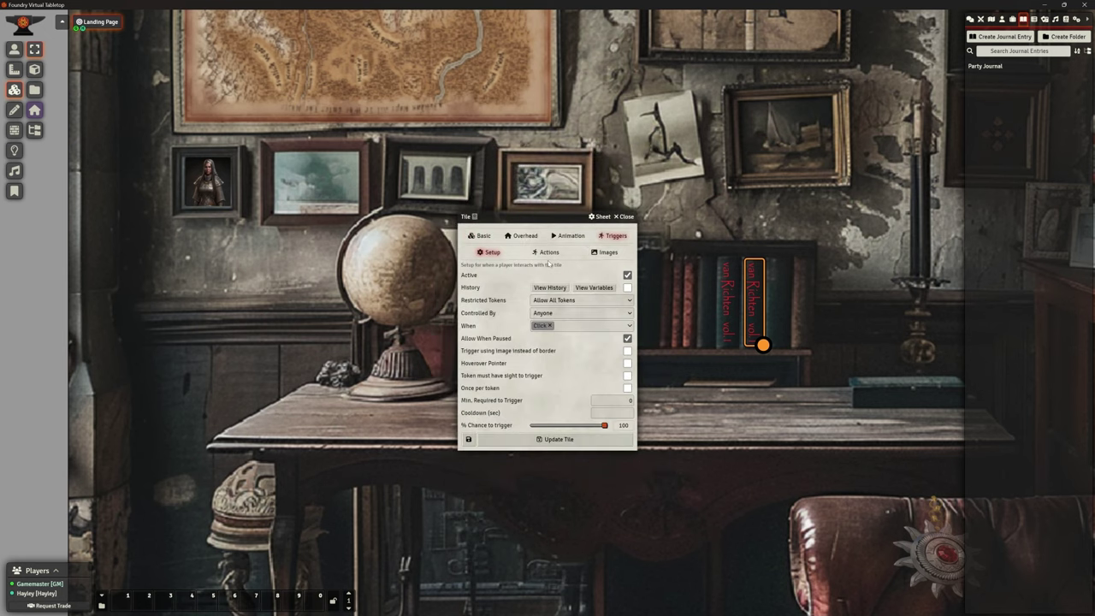
left_click(549, 251)
left_click(616, 279)
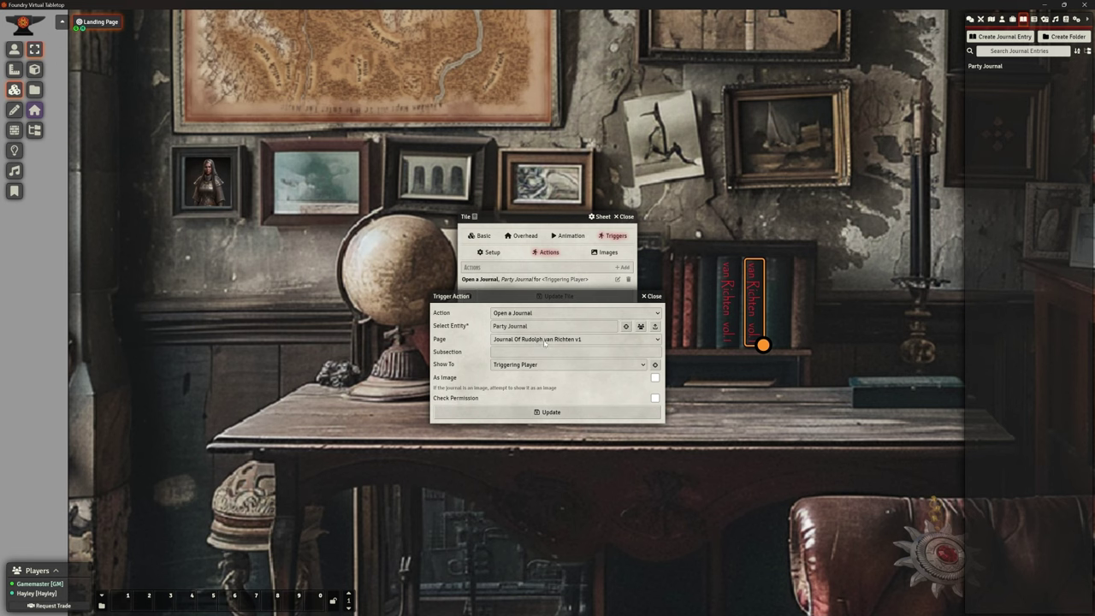
left_click(545, 339)
left_click(552, 372)
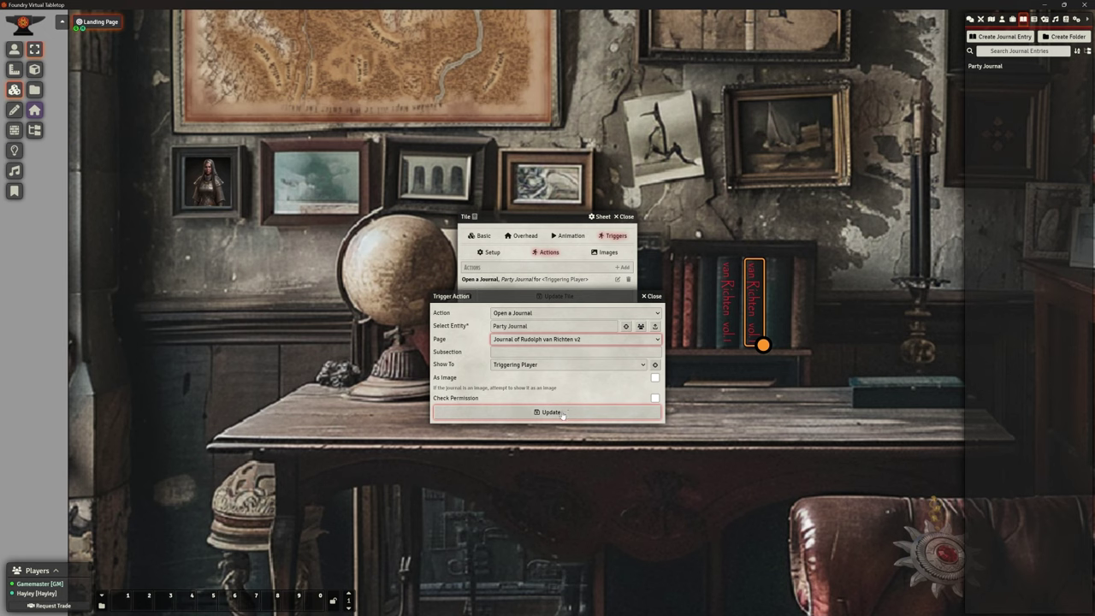
left_click(562, 413)
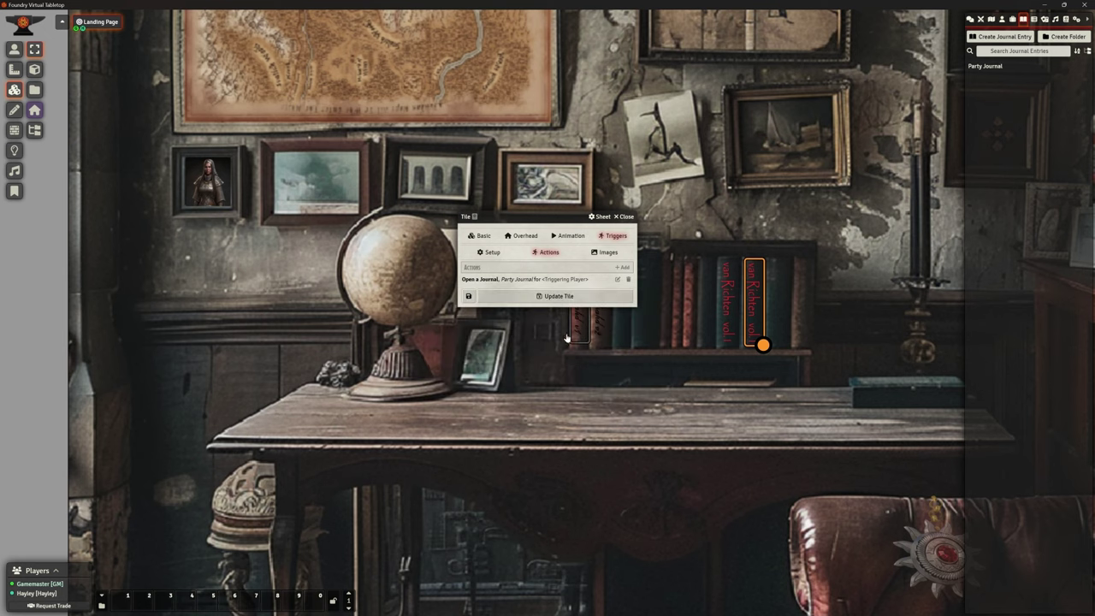
left_click(552, 297)
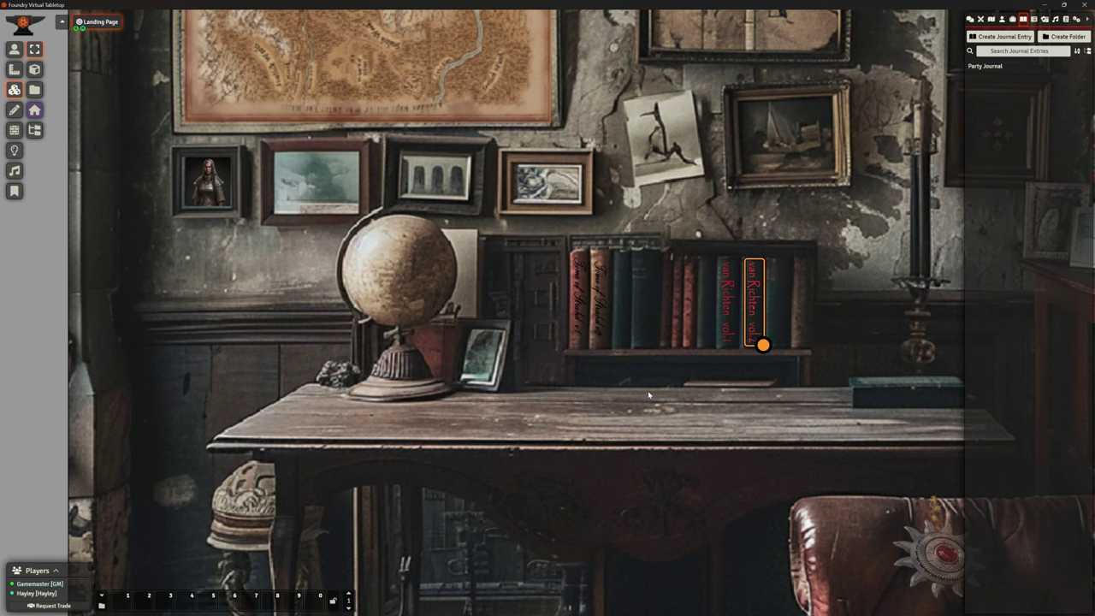
- In token controls, click the van Richten vol 1, vol 2 and Tome of Strahd spines to check their journal pages
left_click(14, 49)
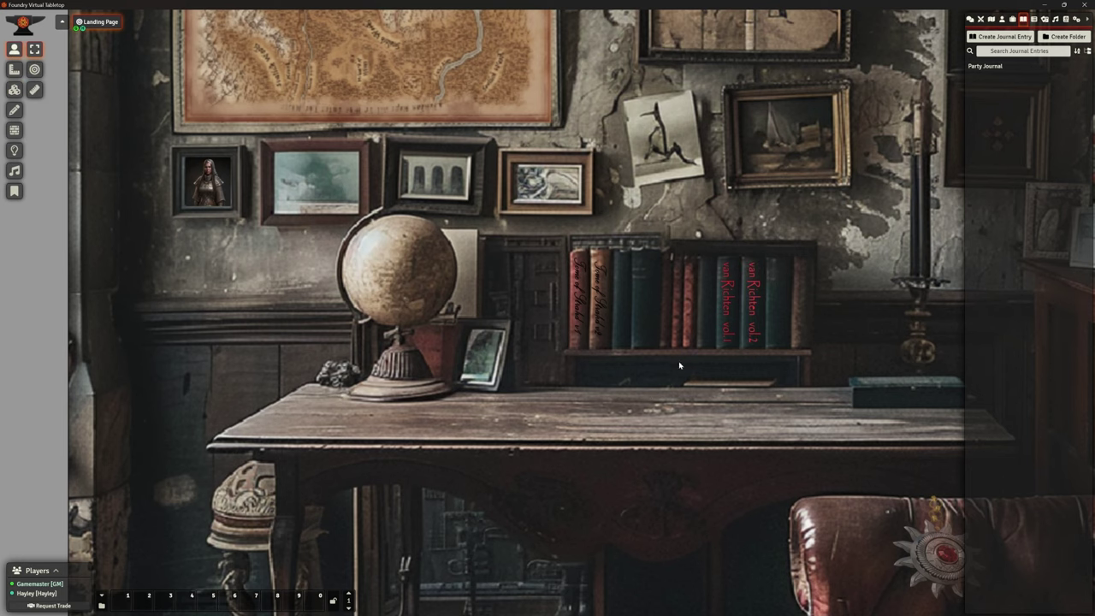
scroll(715, 327, "down", 4)
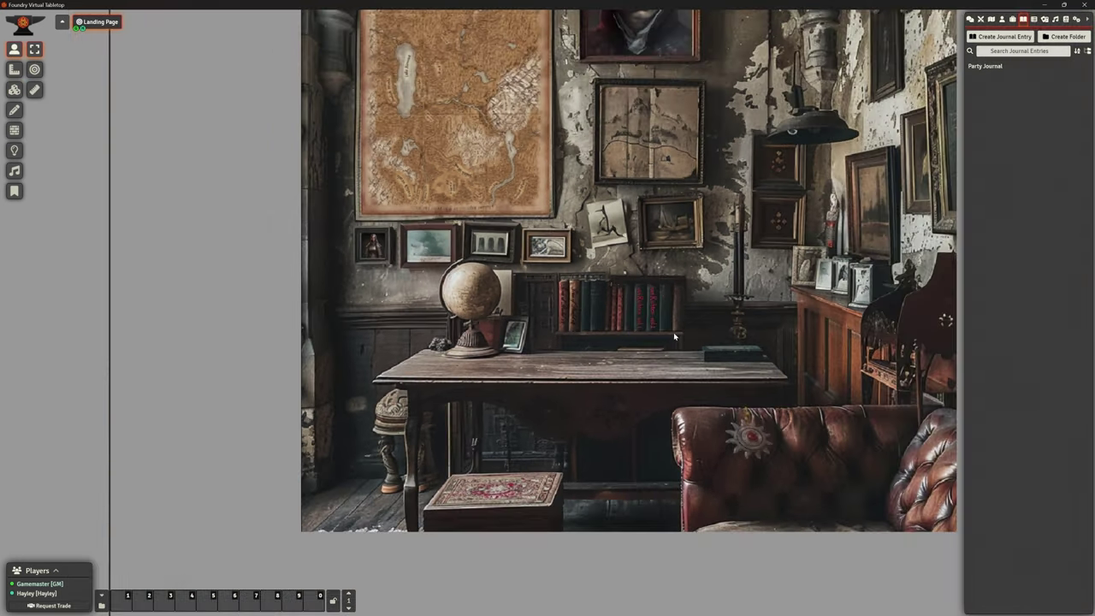
left_click(640, 311)
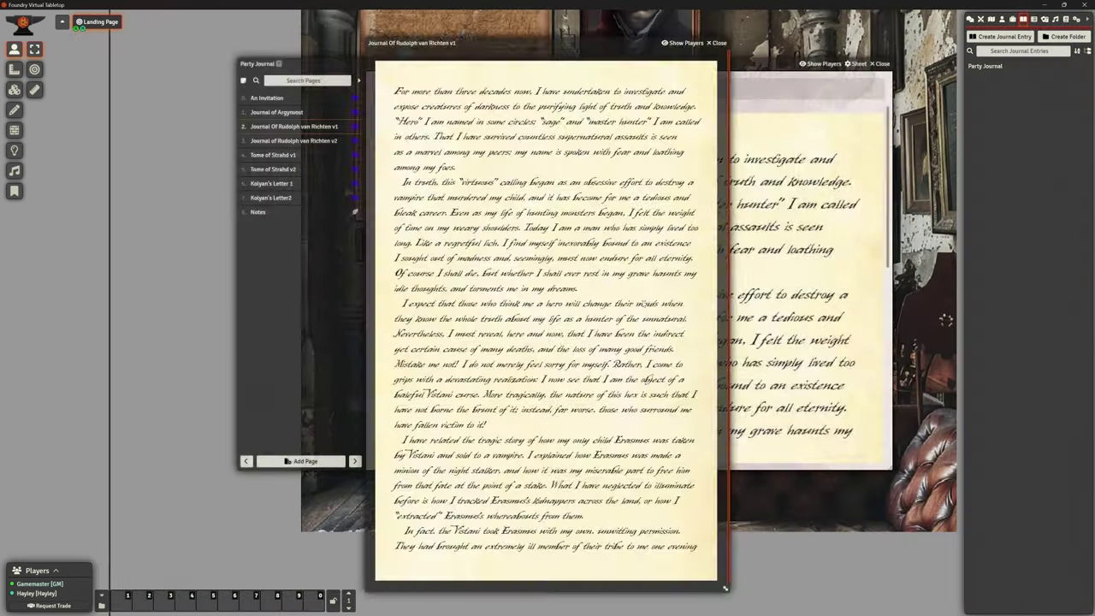
left_click(717, 42)
left_click(650, 306)
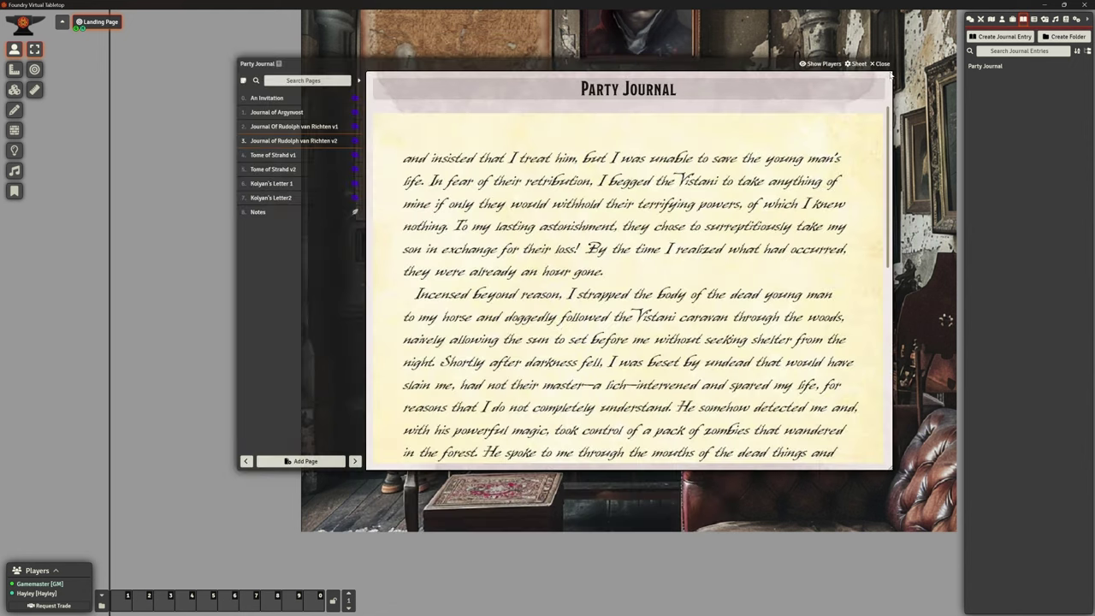
left_click(880, 63)
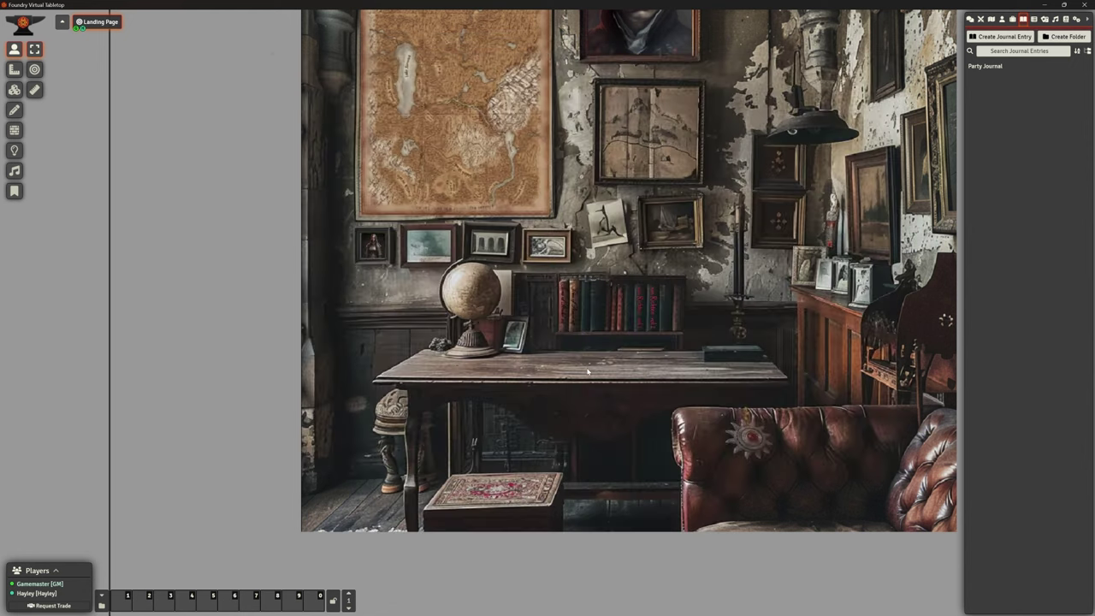
scroll(586, 341, "up", 3)
double_click(565, 304)
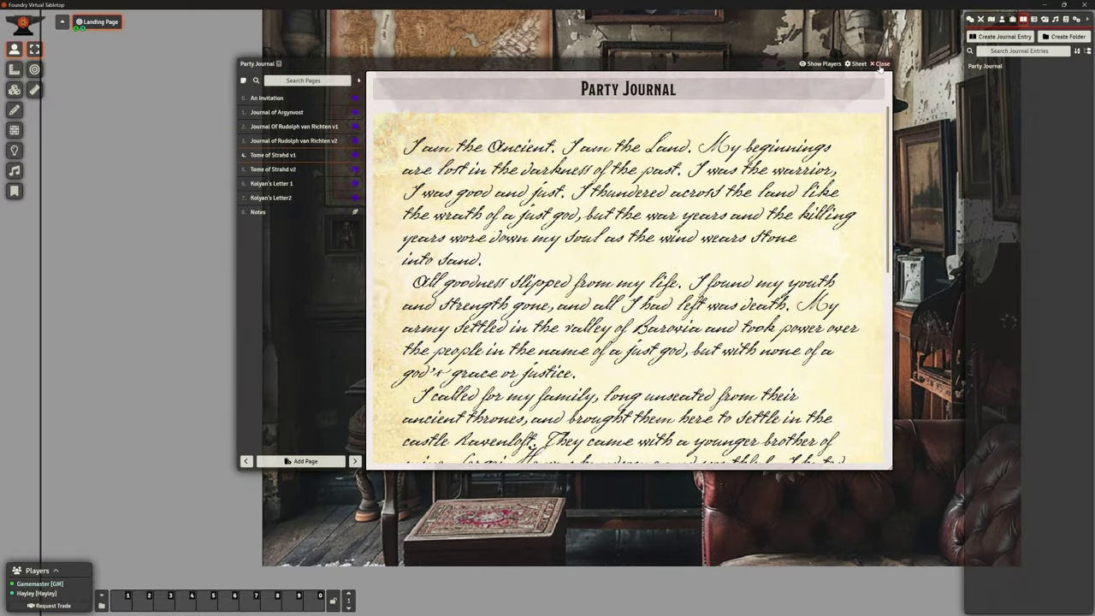